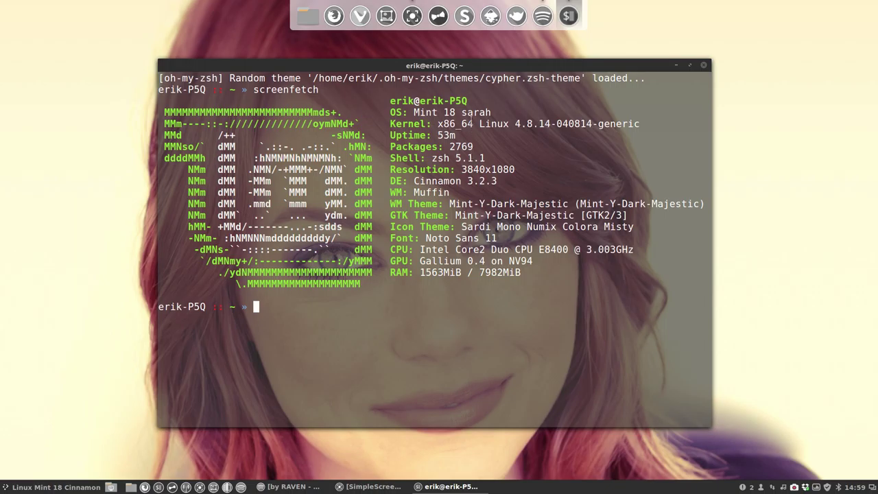
- Examine the desktop environment version, kernel version and GTK theme in the screenfetch output, then close the terminal
drag(467, 179, 501, 181)
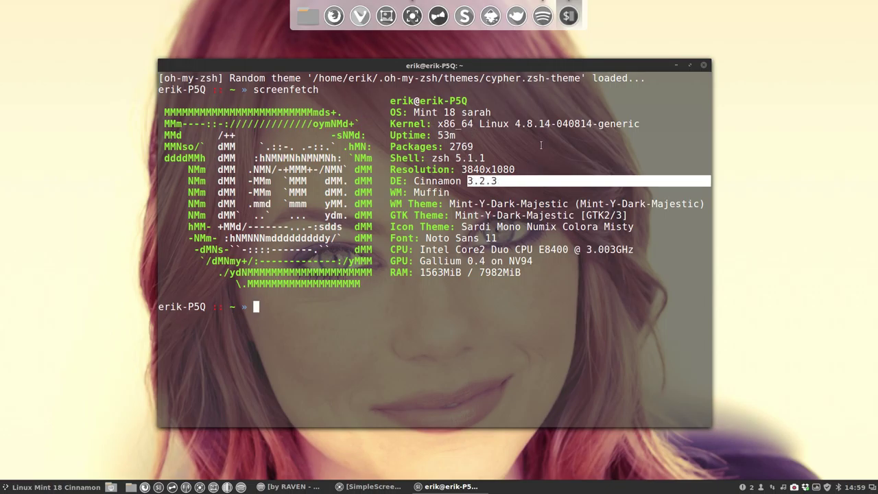
drag(519, 123, 555, 125)
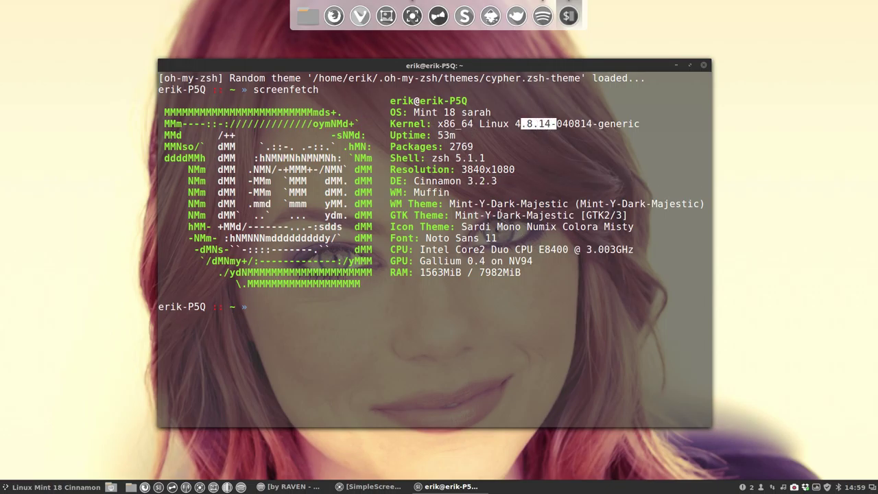
drag(493, 215, 533, 216)
click(704, 64)
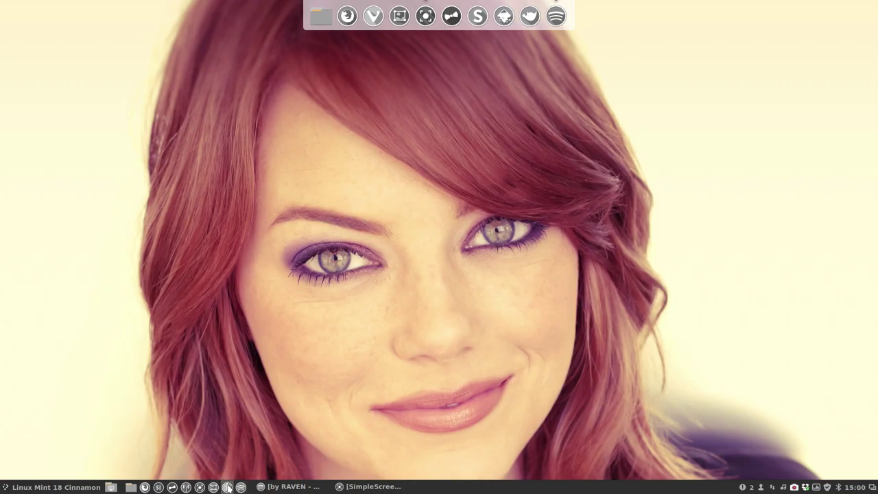
- Open Gpick and sample five wallpaper colours into the palette: #965E86, #9B3D3D, #E28885, #FFE2AA and #814770
click(228, 487)
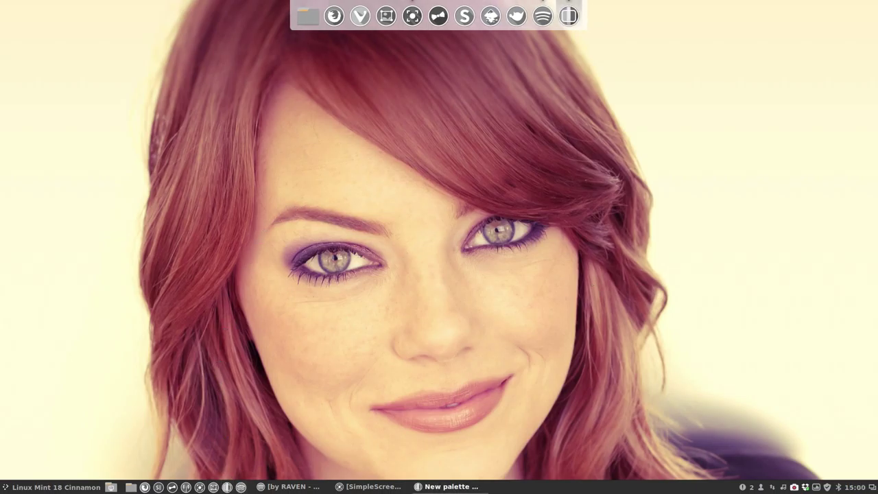
drag(652, 38, 568, 66)
click(483, 212)
key(space)
key(space)
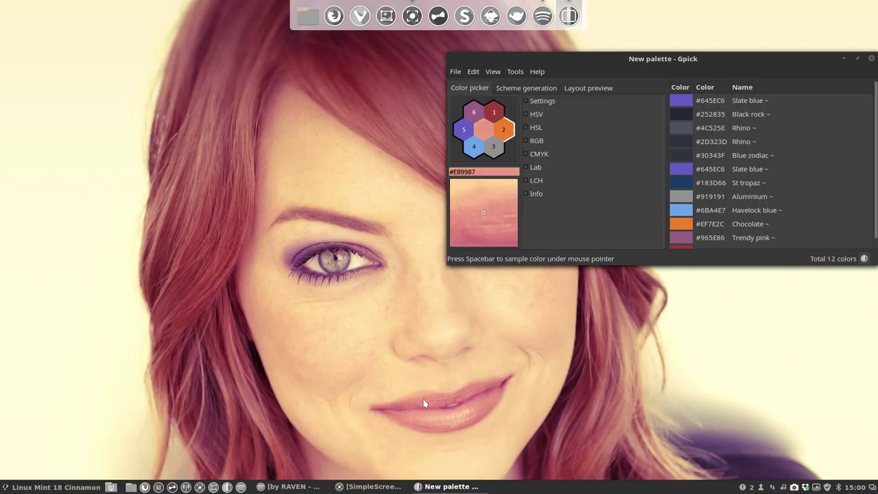
key(space)
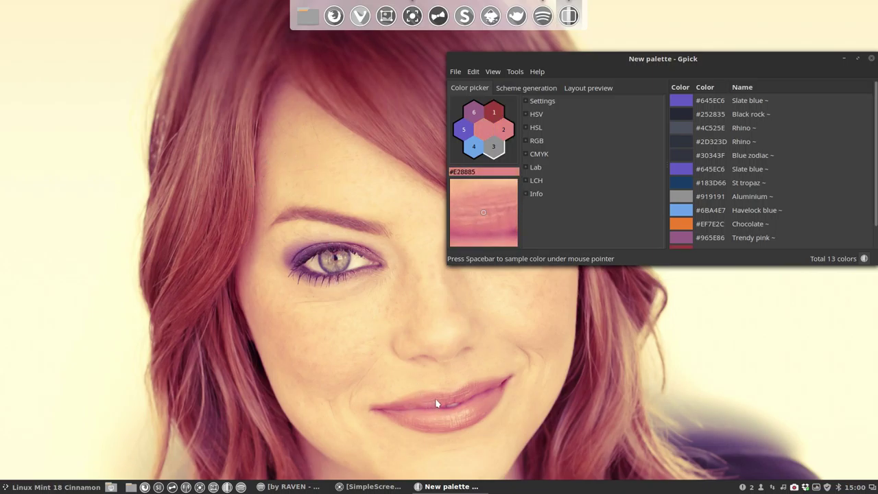
key(space)
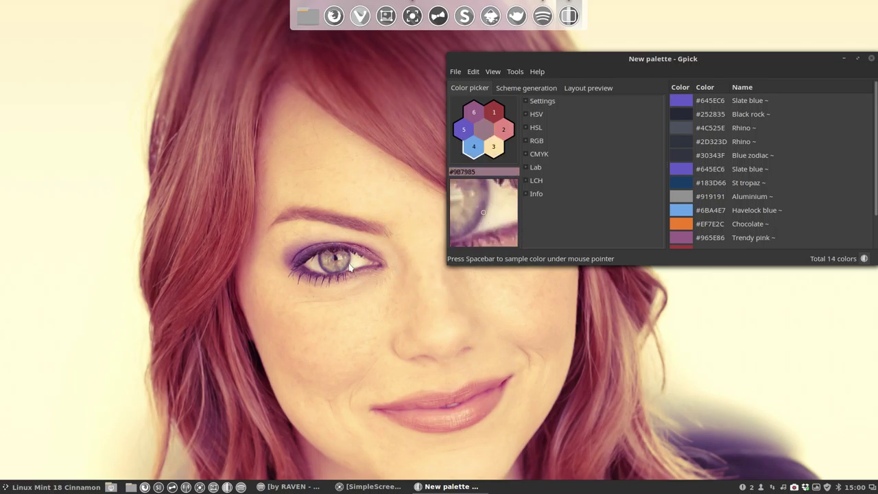
key(space)
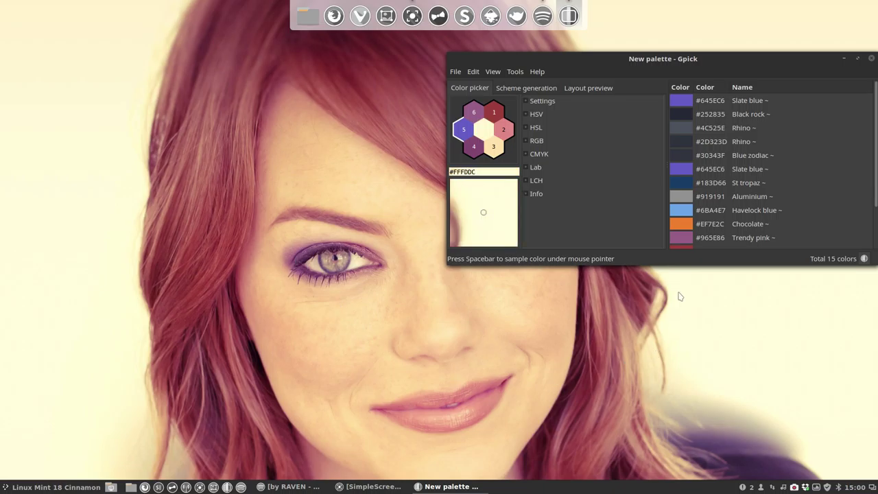
- Move the Gpick window higher and make it narrower, keeping the newly sampled palette colours in view
drag(690, 72, 689, 53)
scroll(780, 167, down, 3)
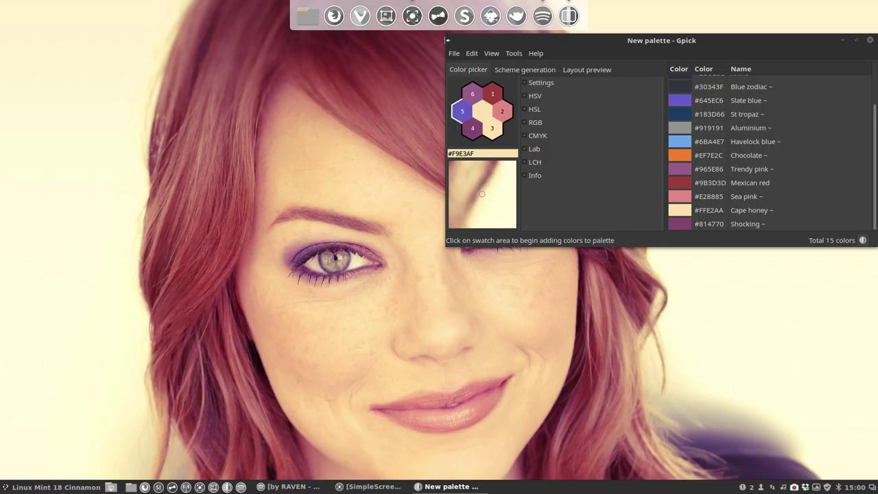
drag(446, 40, 517, 47)
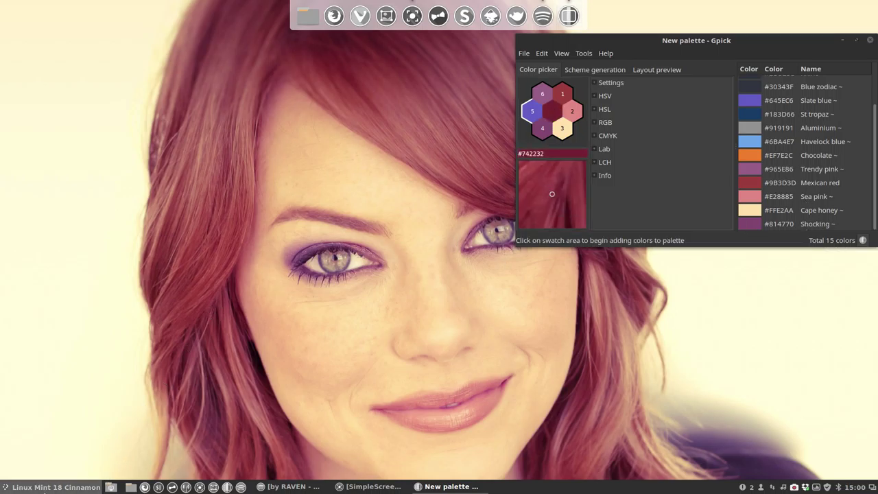
- Open the bookmarked .icons folder in the file manager
key(super)
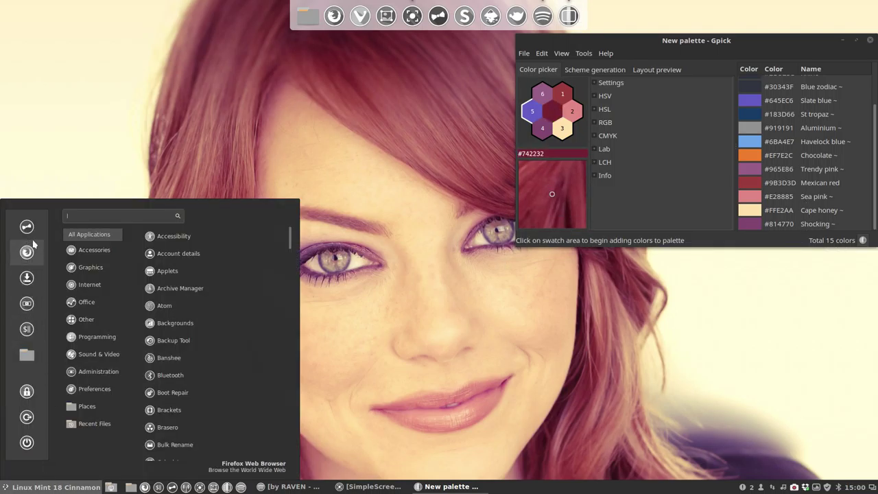
click(241, 300)
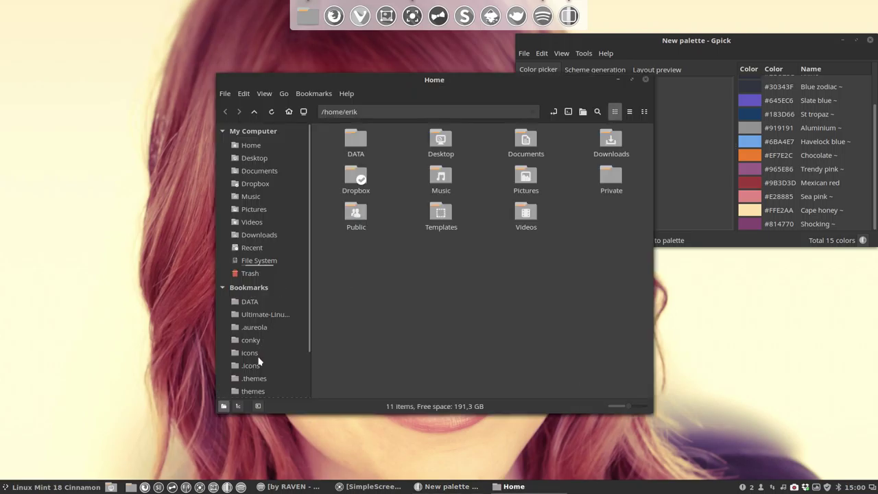
click(257, 365)
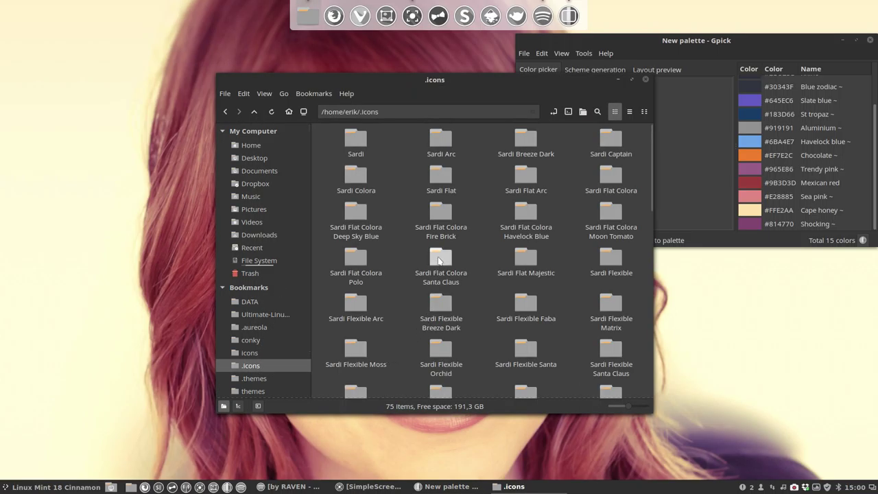
- Find the Sardi Mono Numix Colora folder in .icons and duplicate it in place
click(439, 259)
click(444, 305)
scroll(443, 371, down, 2)
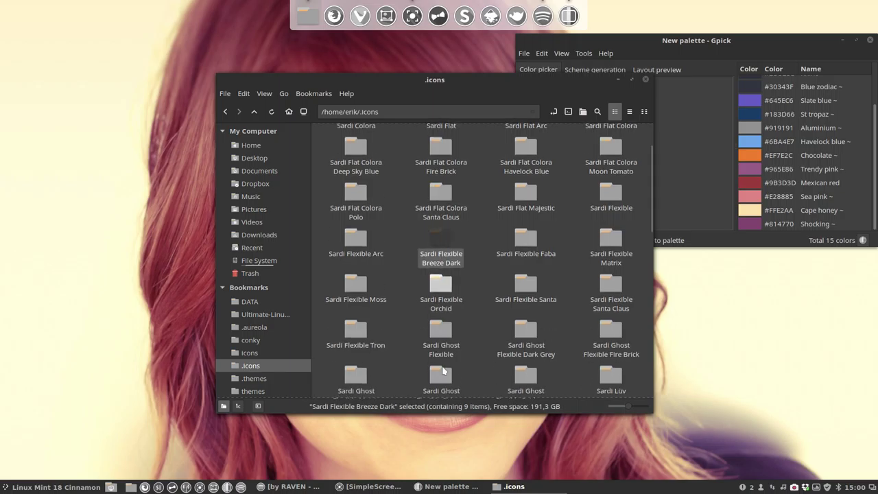
scroll(442, 371, down, 2)
click(448, 318)
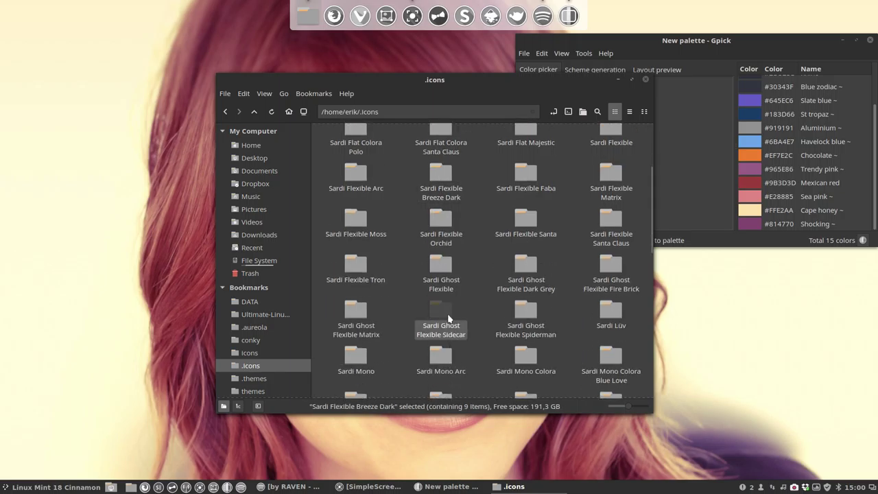
click(445, 358)
scroll(473, 348, down, 3)
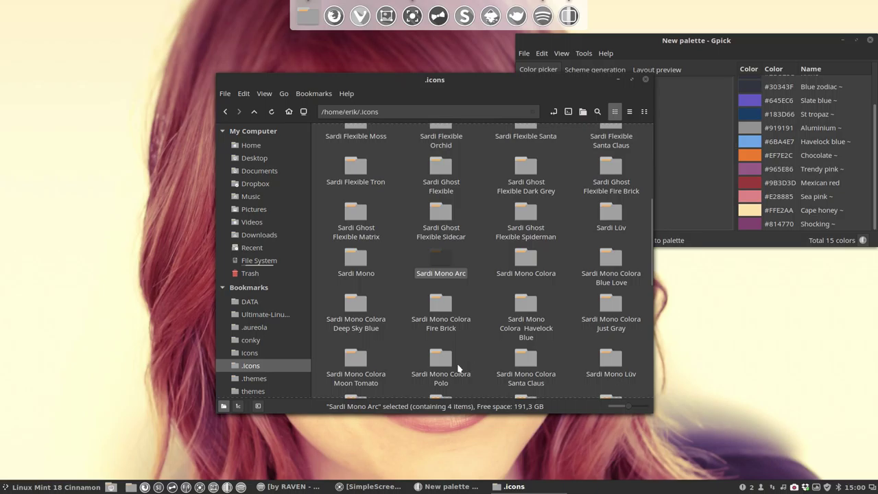
click(457, 370)
scroll(456, 371, down, 3)
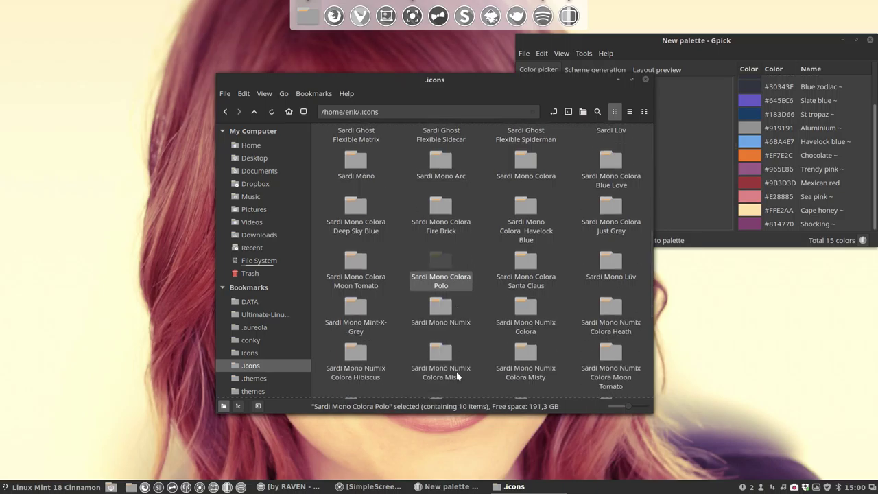
click(525, 309)
key(ctrl+c)
key(ctrl+v)
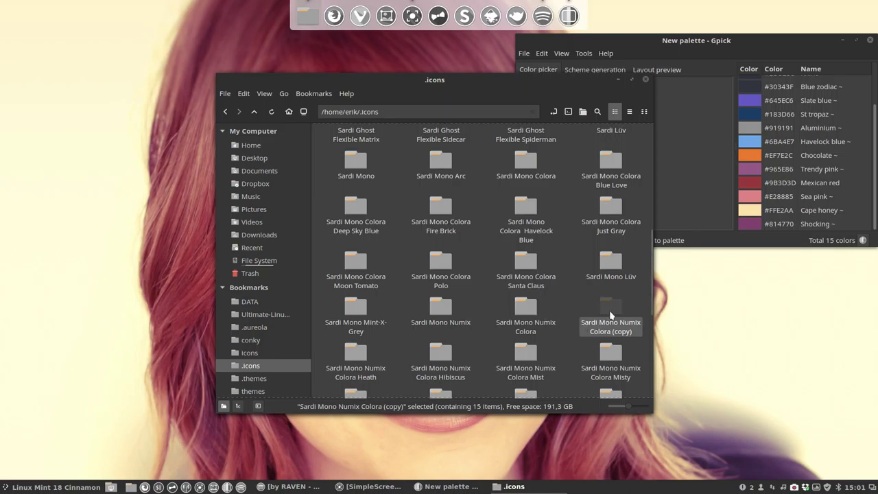
- Rename the copied icon theme folder as Sardi Mono Numix Colora Mexican
key(F2)
key(End)
key(BackSpace)
key(BackSpace)
key(BackSpace)
key(BackSpace)
key(BackSpace)
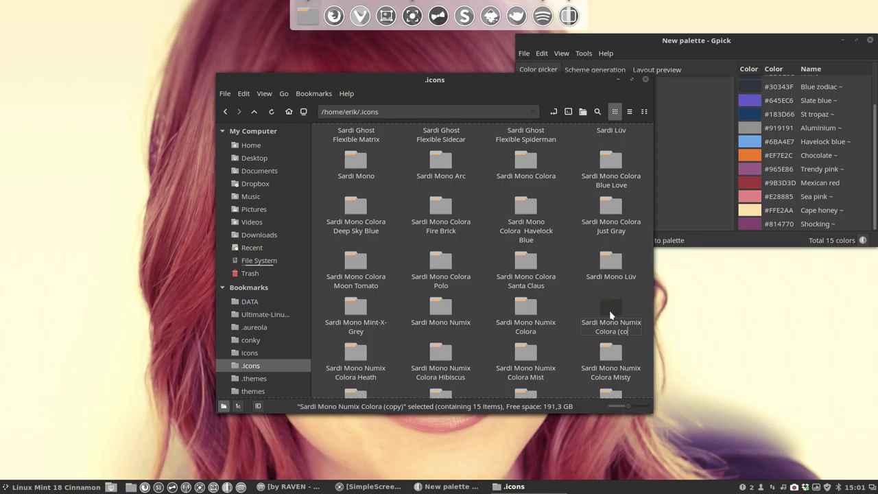
key(BackSpace)
text(Mexican)
key(Escape)
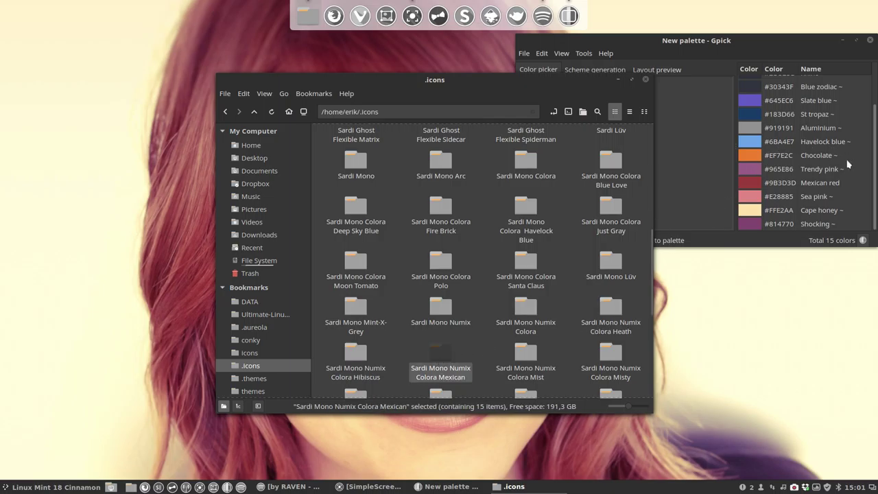
- Highlight Mexican red in the Gpick palette and duplicate simply-change-colours.sh inside the Sardi Mono Numix Colora Mexican folder
click(749, 189)
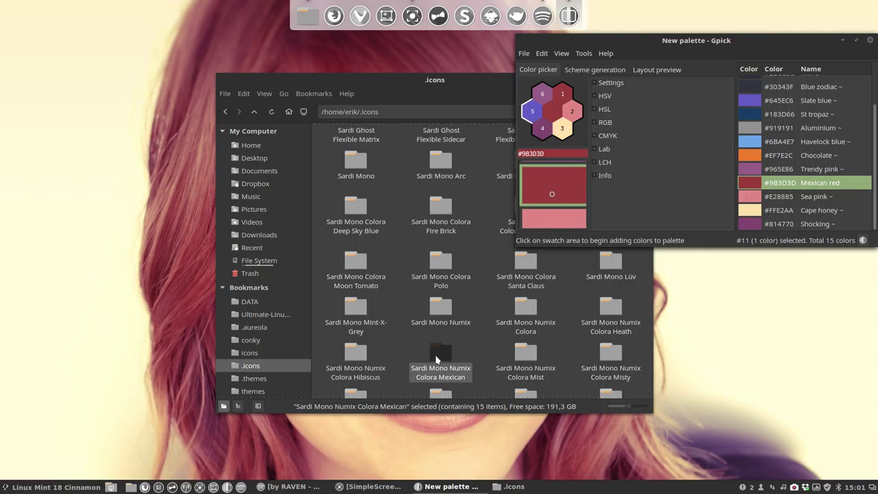
double_click(436, 357)
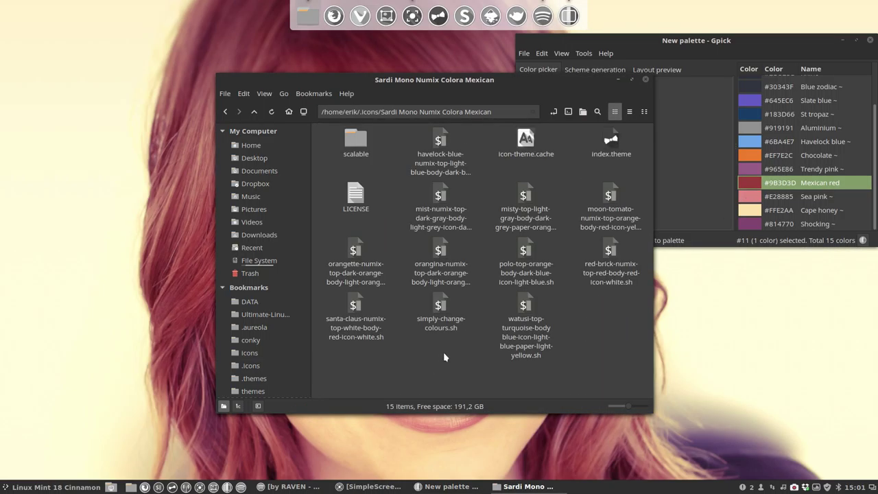
click(438, 317)
key(ctrl+c)
key(ctrl+v)
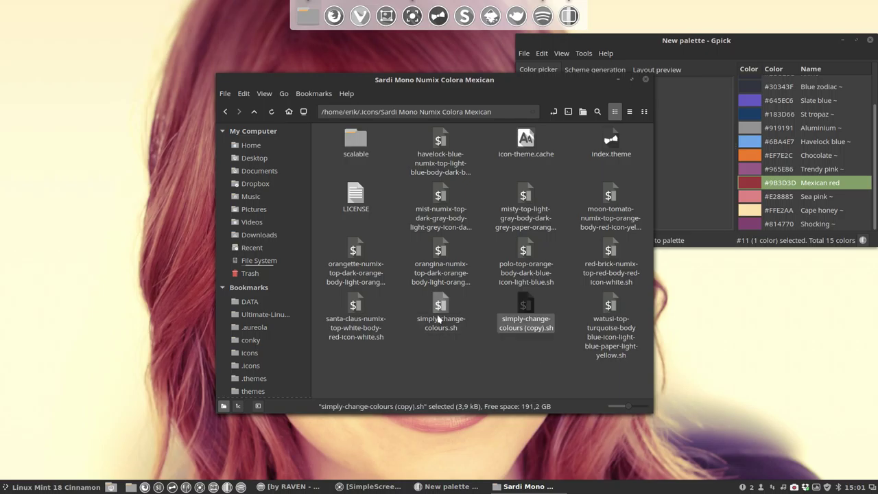
- Rename the copied script as mexican-simply-change-colours.sh
key(F2)
key(Right)
key(BackSpace)
key(BackSpace)
key(BackSpace)
key(BackSpace)
key(BackSpace)
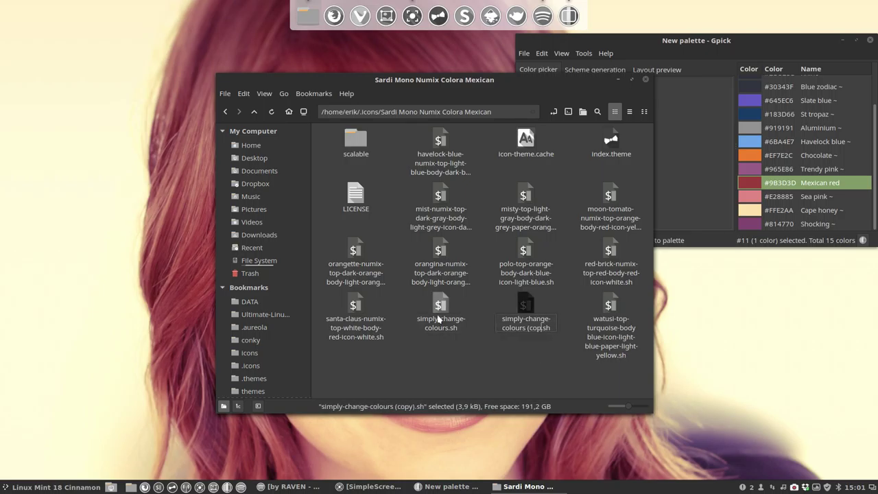
key(BackSpace)
key(BackSpace)
text(mexican-)
key(Return)
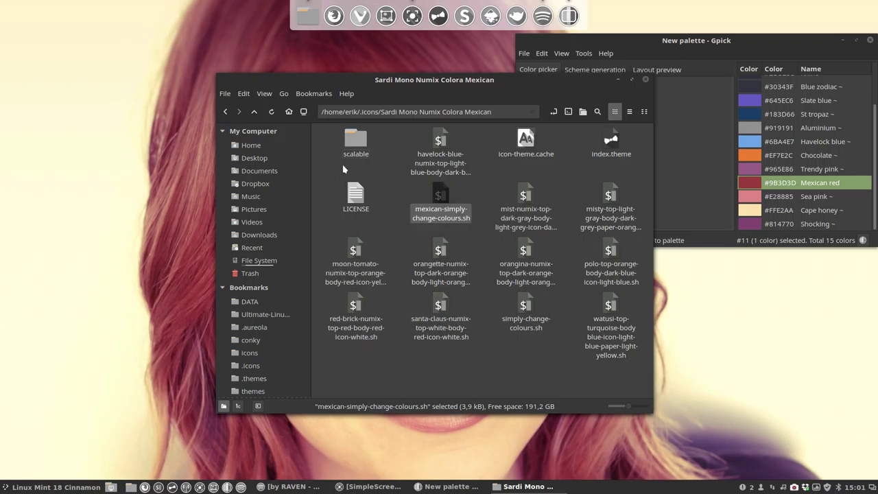
- Open default-folder-cloud.svg from the theme's scalable/places folder in Inkscape and widen the Inkscape window
double_click(356, 144)
double_click(357, 143)
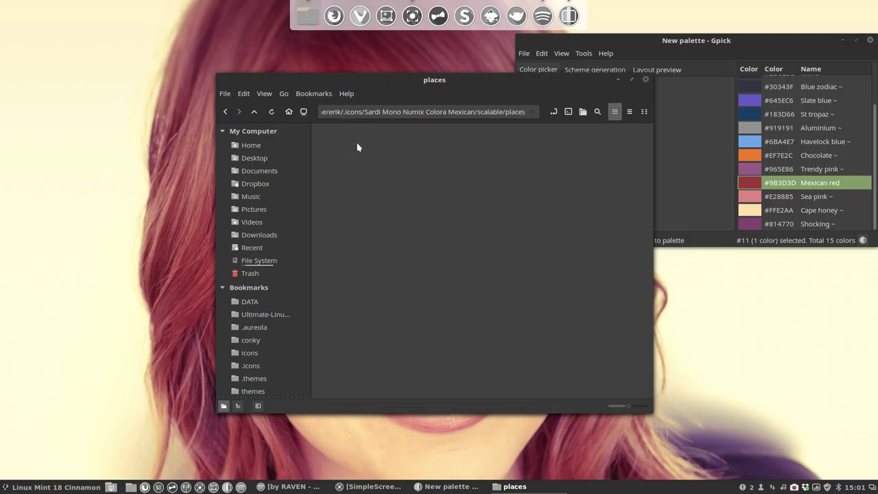
click(446, 214)
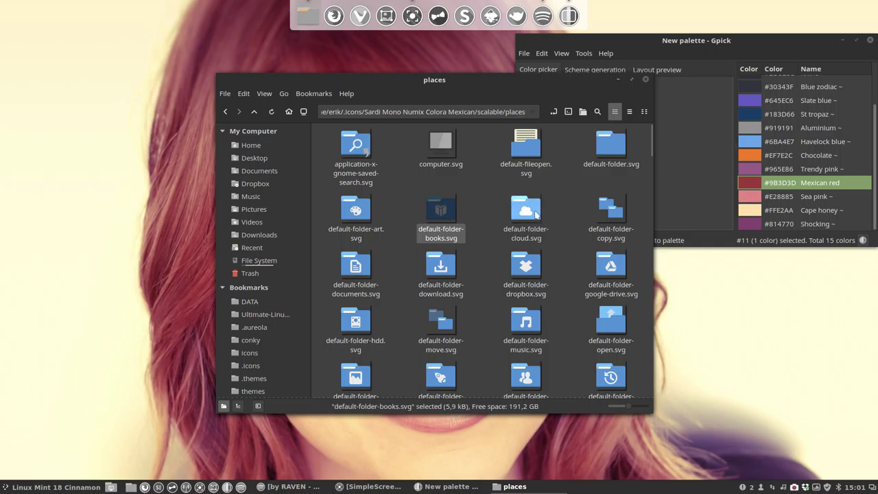
click(531, 215)
right_click(530, 215)
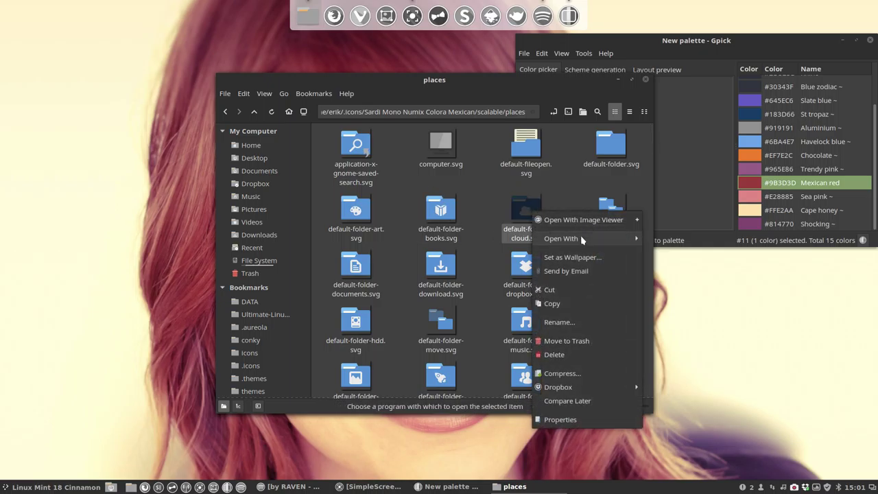
mouse_move(580, 237)
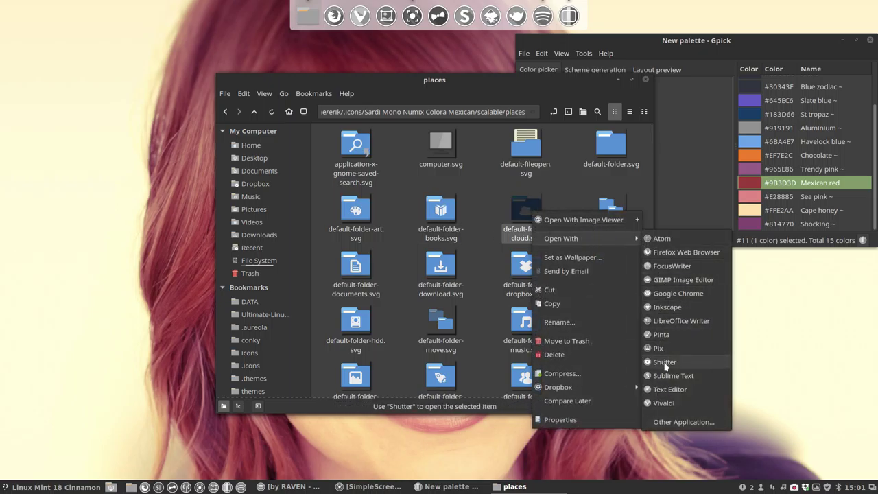
click(690, 310)
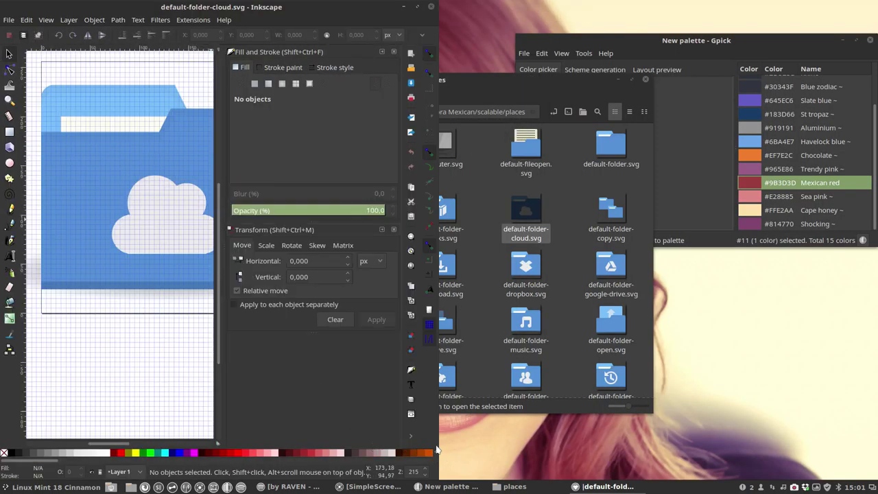
drag(434, 444, 716, 437)
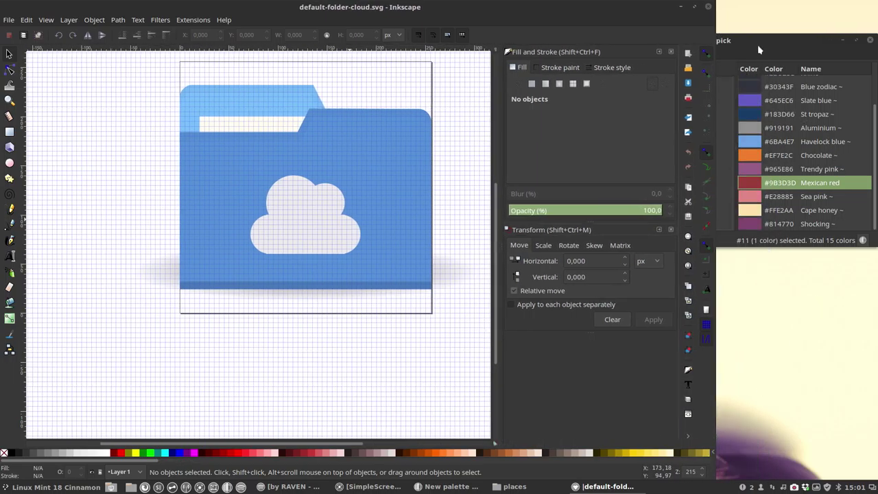
- Copy Cape honey #FFE2AA from the Gpick palette and fill the paper rectangle in the Inkscape folder drawing with it
click(759, 47)
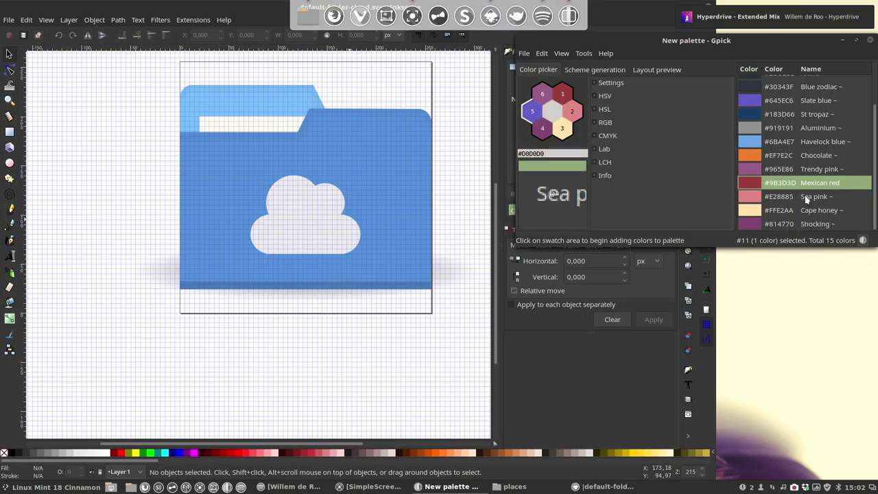
click(766, 212)
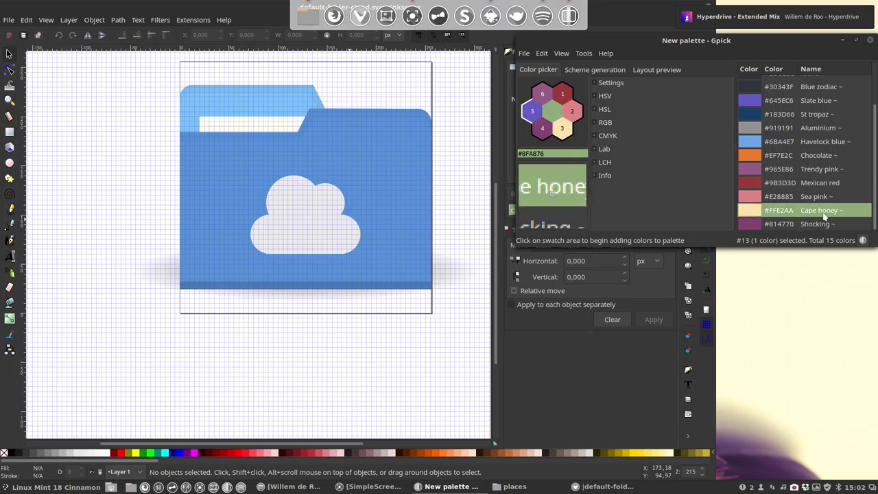
right_click(766, 211)
mouse_move(791, 226)
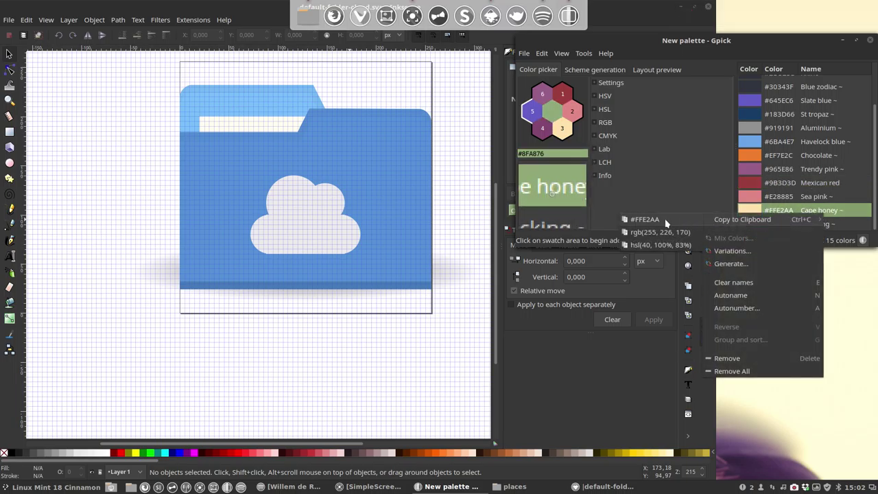
click(645, 220)
click(251, 127)
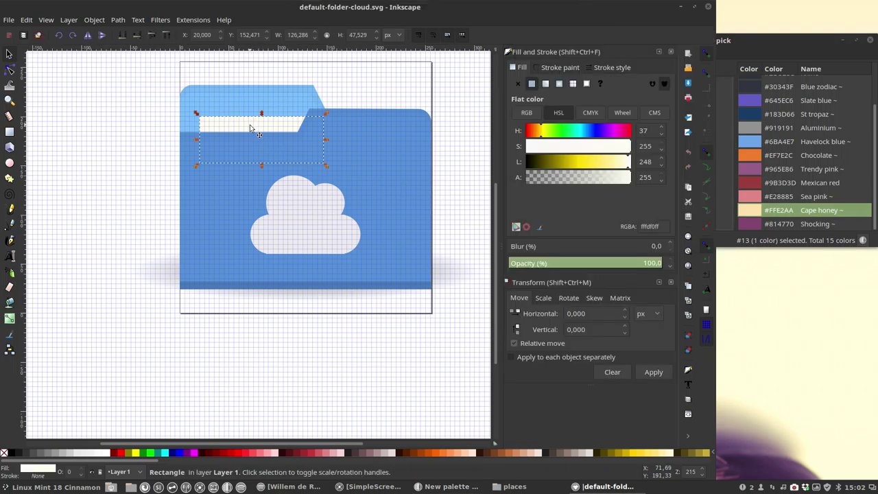
double_click(645, 225)
key(ctrl+v)
- Fill the rectangle inside the cloud group with Cape honey, RGBA FFE2AAff
click(319, 211)
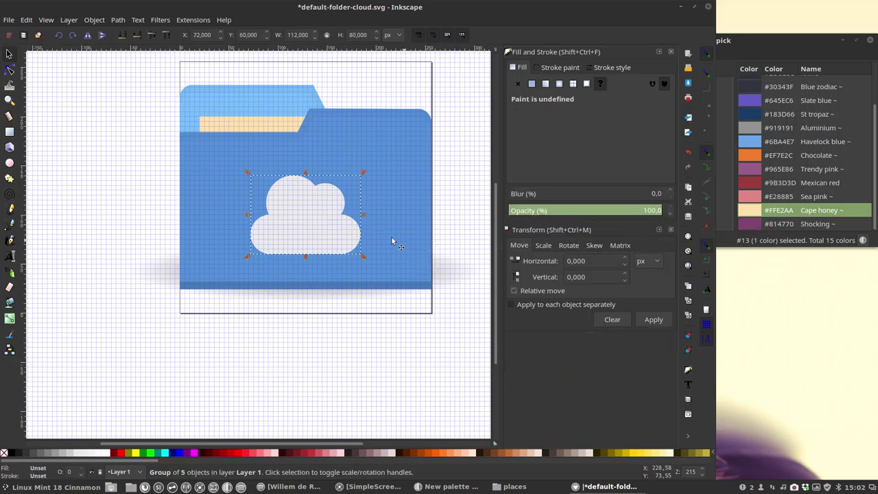
ctrl+click(328, 231)
double_click(652, 226)
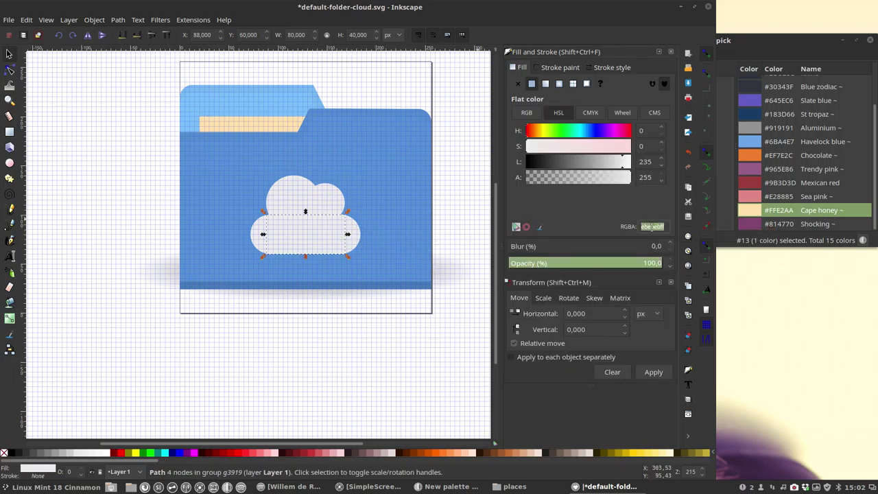
key(ctrl+v)
key(Return)
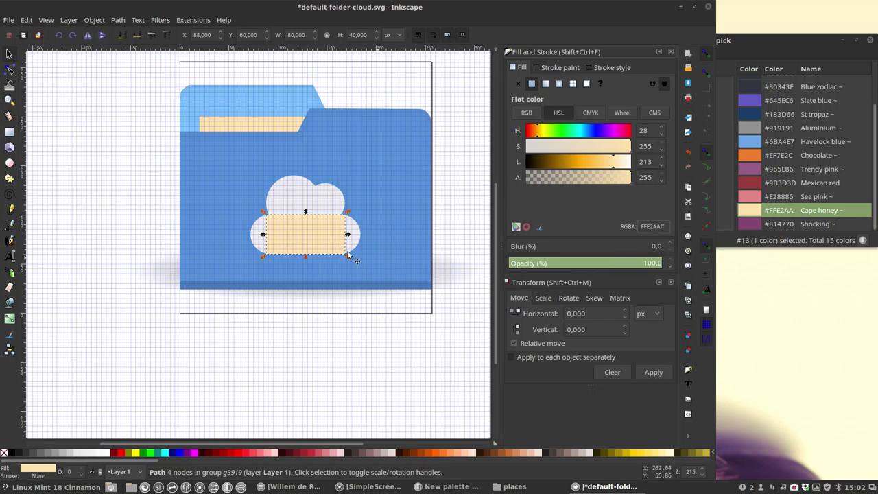
- Enter the cloud group so its individual shapes can be selected directly
click(309, 192)
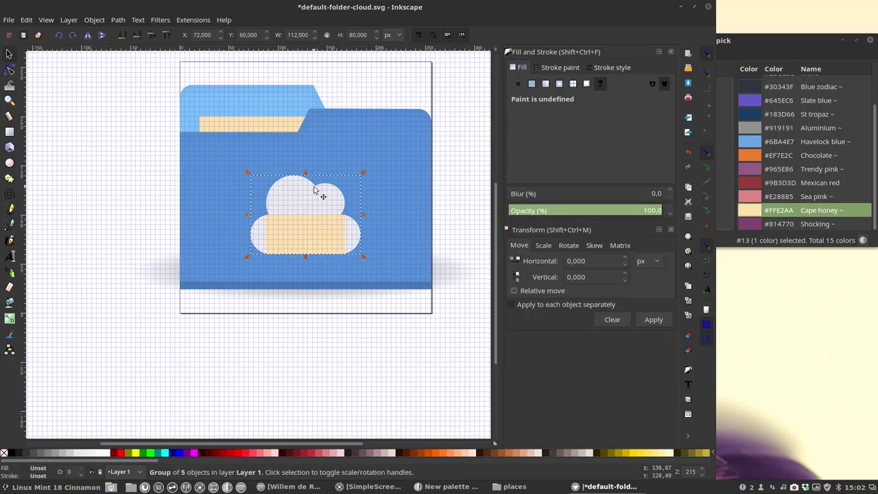
key(Escape)
ctrl+click(310, 197)
key(n)
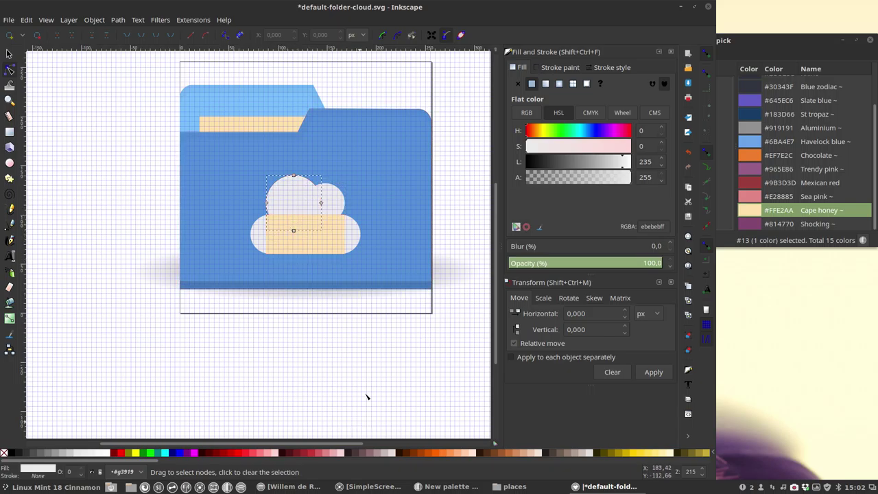
click(369, 314)
click(304, 198)
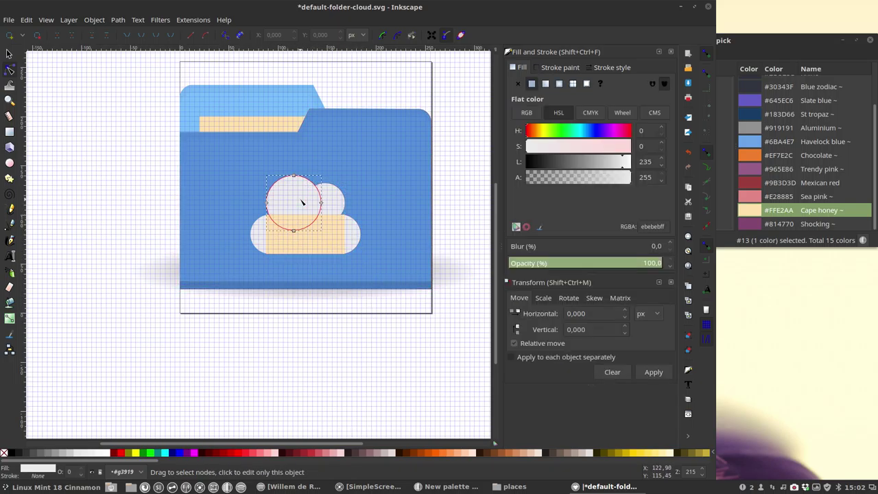
click(9, 54)
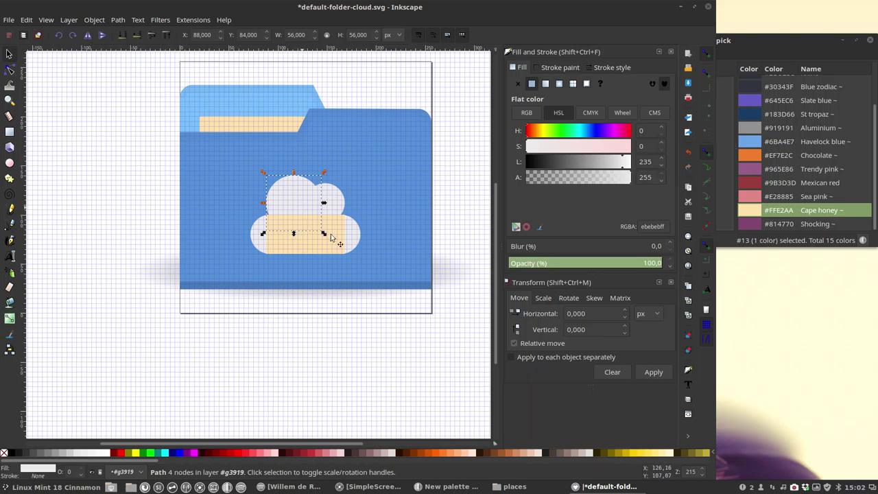
click(335, 322)
- Select all five shapes of the cloud together and set their fill to RGBA FFE2AAff
click(341, 232)
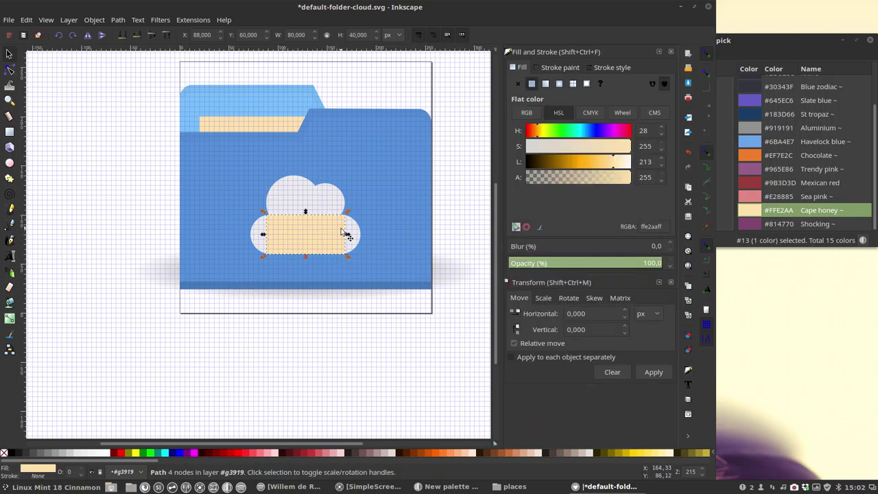
shift+click(302, 204)
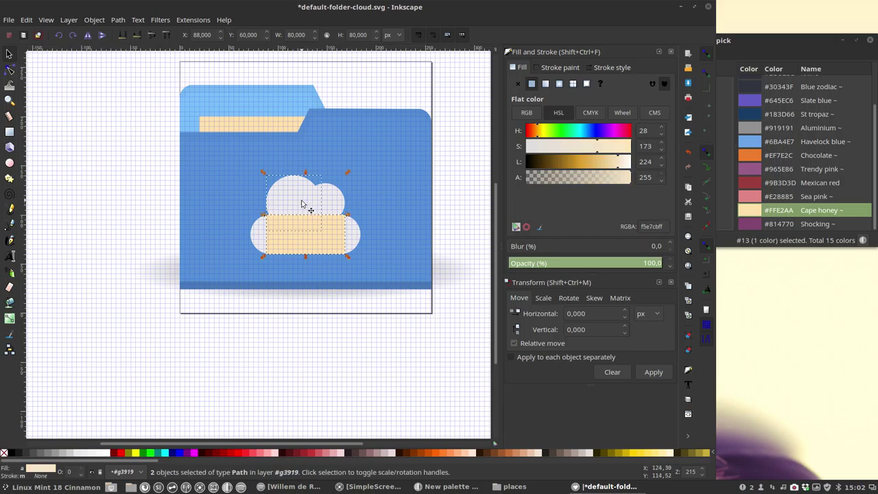
shift+click(336, 199)
shift+click(360, 243)
shift+click(255, 237)
click(652, 227)
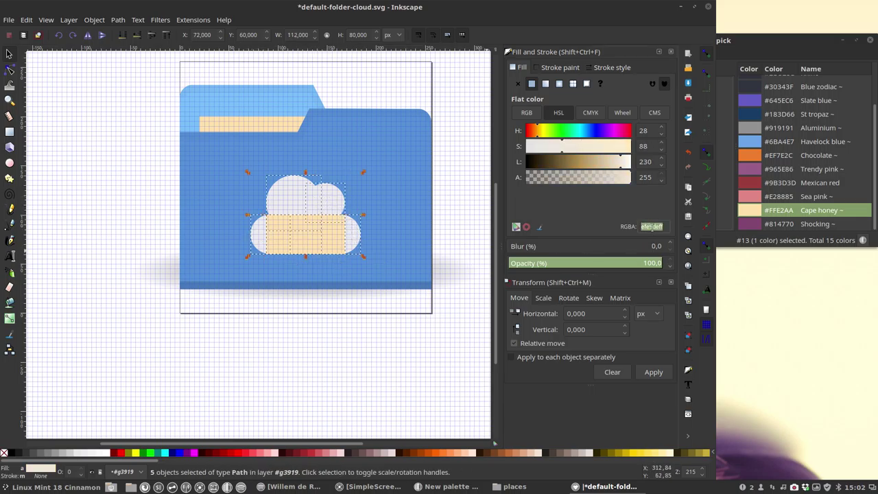
text(FFE2AAff)
click(460, 371)
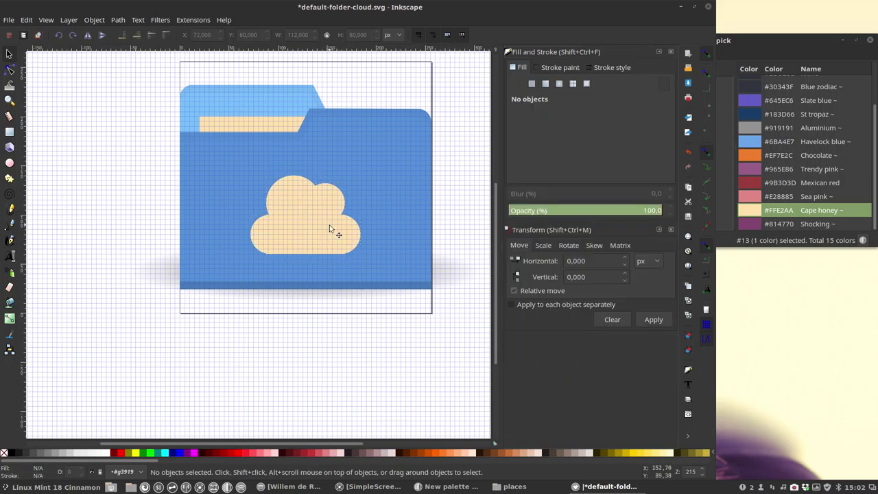
- Copy Mexican red #9B3D3D from the Gpick palette and apply it as the fill of the folder's front in Inkscape
click(787, 184)
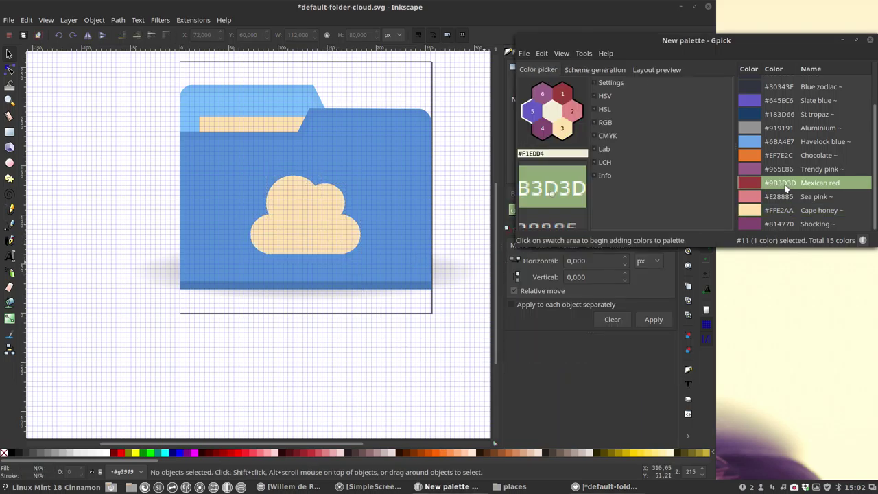
right_click(753, 181)
mouse_move(809, 193)
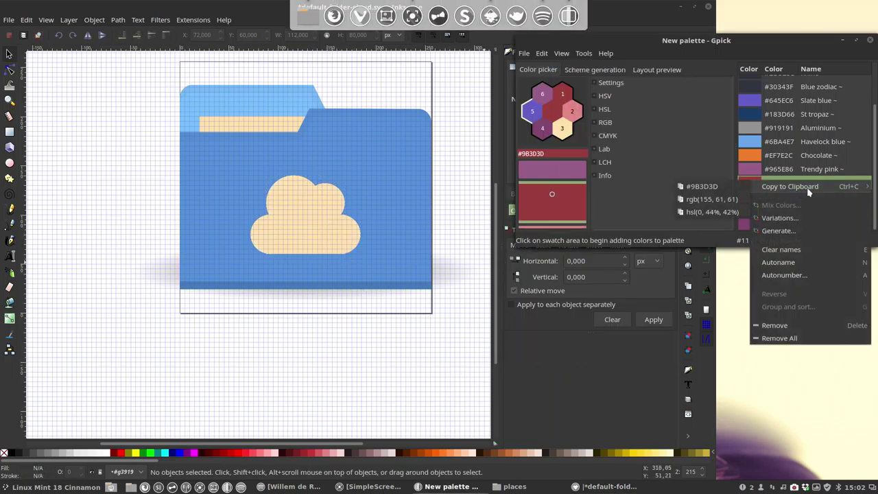
click(719, 187)
click(425, 209)
double_click(657, 226)
text(#9B3D3D)
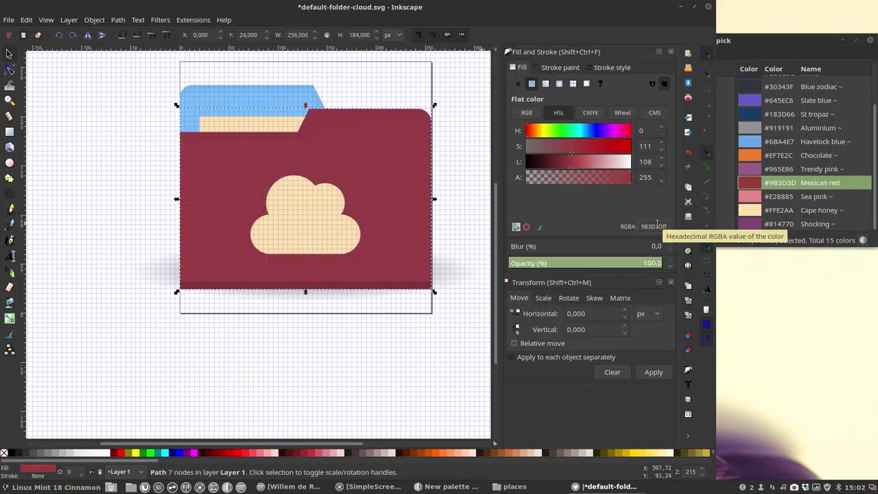
- Copy Sea pink #E28885 from the Gpick palette and apply it as the fill of the folder's back shape in Inkscape
click(794, 199)
right_click(794, 199)
mouse_move(757, 204)
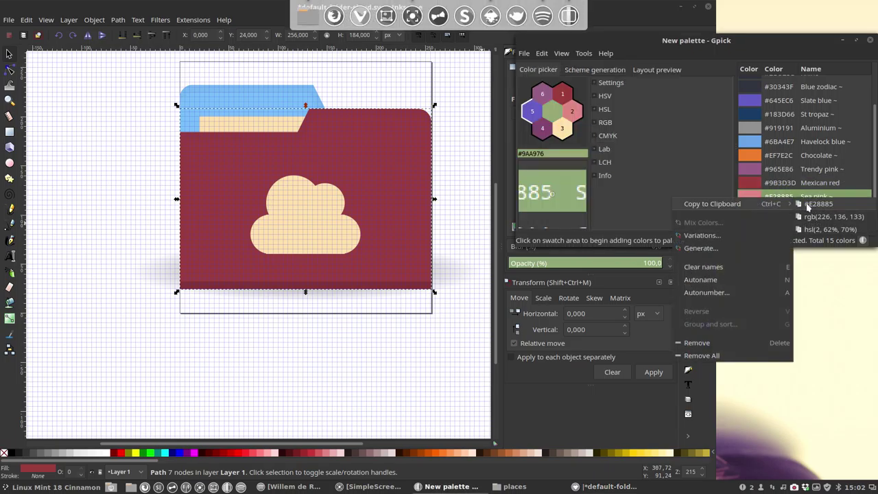
click(807, 205)
click(298, 94)
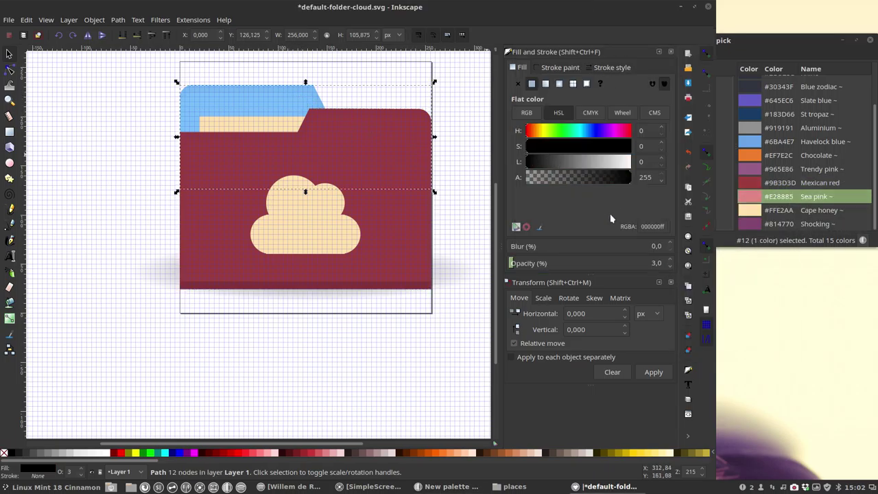
alt+click(276, 106)
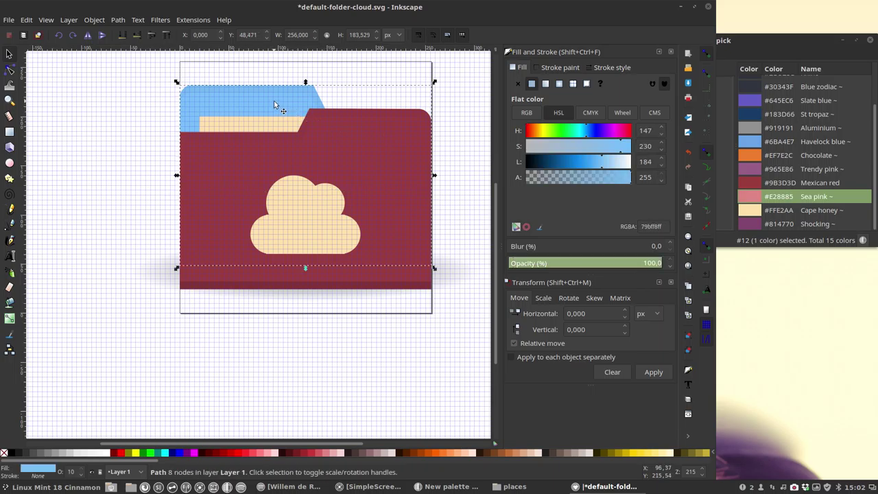
double_click(650, 226)
text(e28885ff)
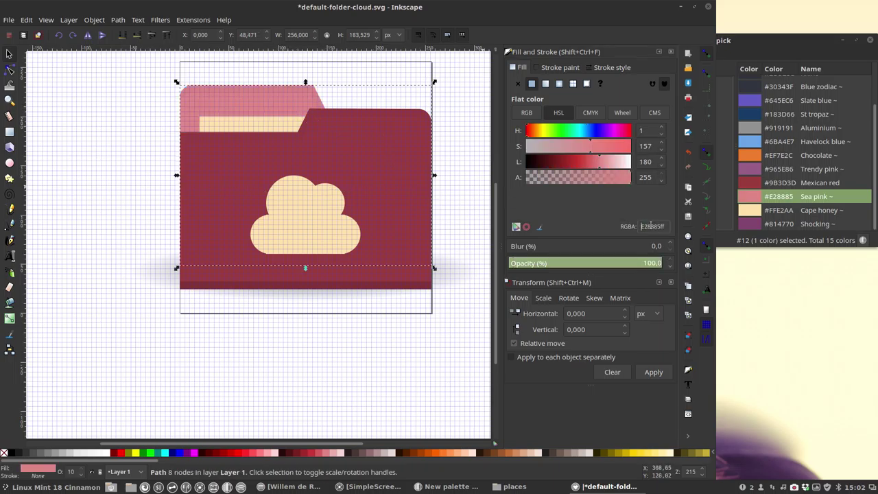
click(152, 335)
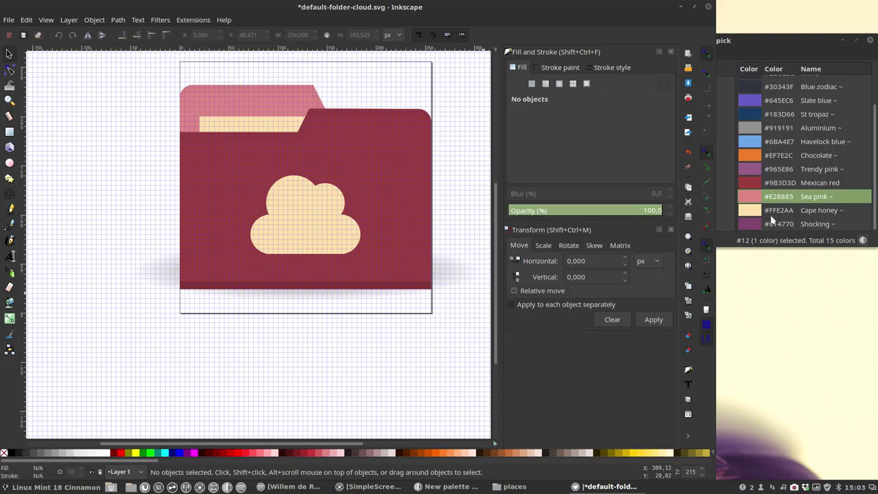
- Try Shocking #814770 from the Gpick palette as the fill of the folder's paper rectangle, and undo it
click(750, 224)
right_click(753, 223)
mouse_move(782, 231)
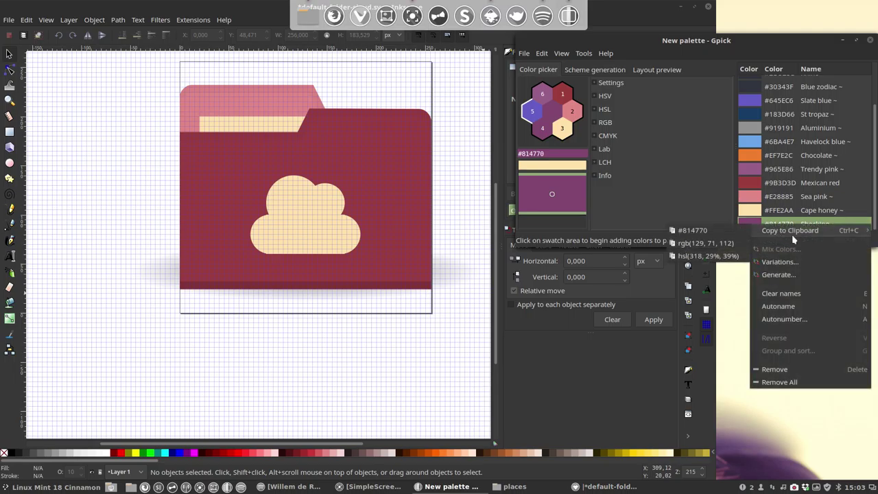
click(714, 233)
click(279, 346)
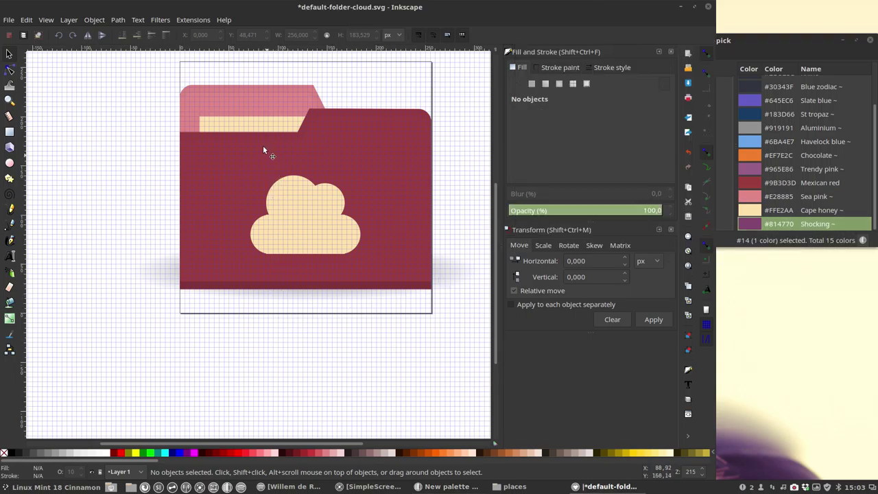
click(264, 128)
double_click(649, 227)
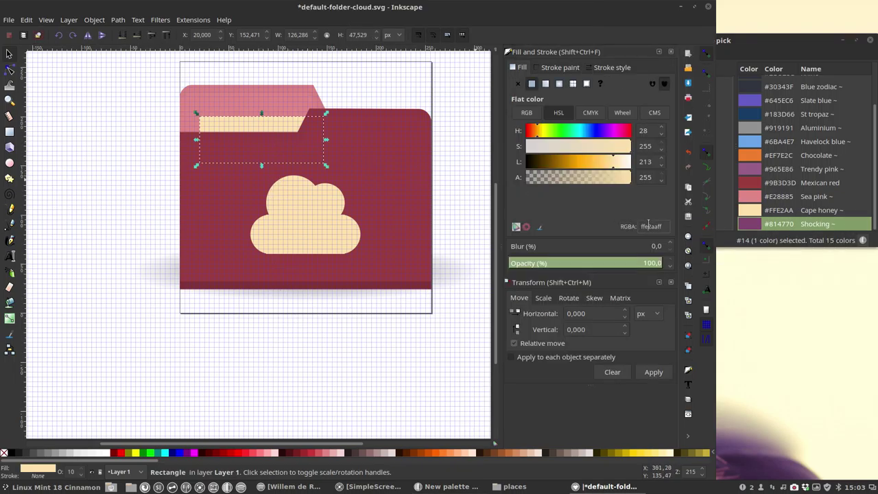
text(814770ff)
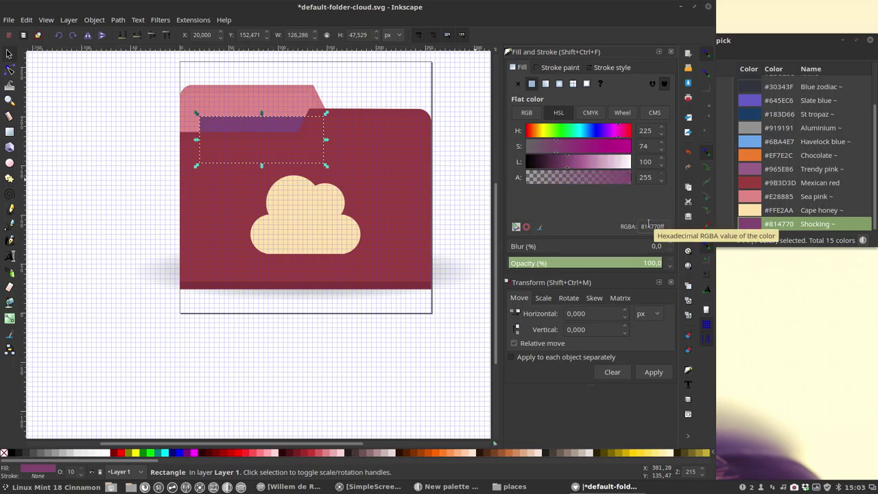
key(ctrl+z)
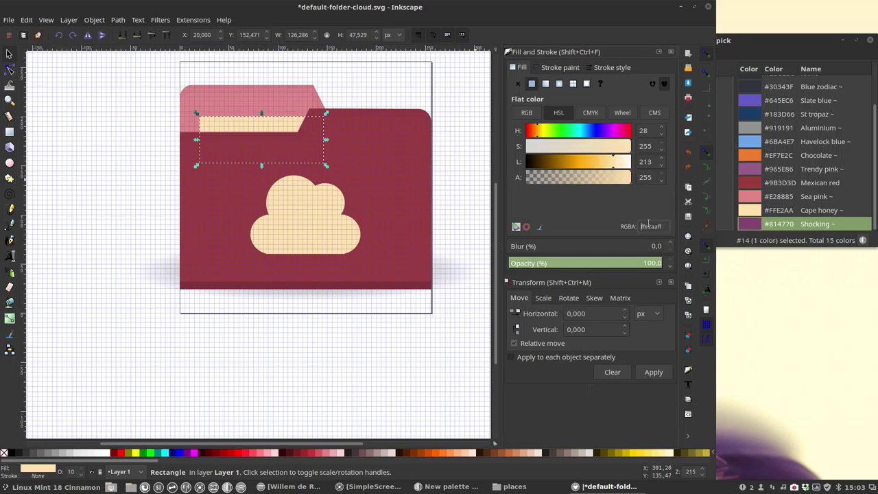
- Try a flat #814770 fill on the whole cloud group, and undo it
click(323, 246)
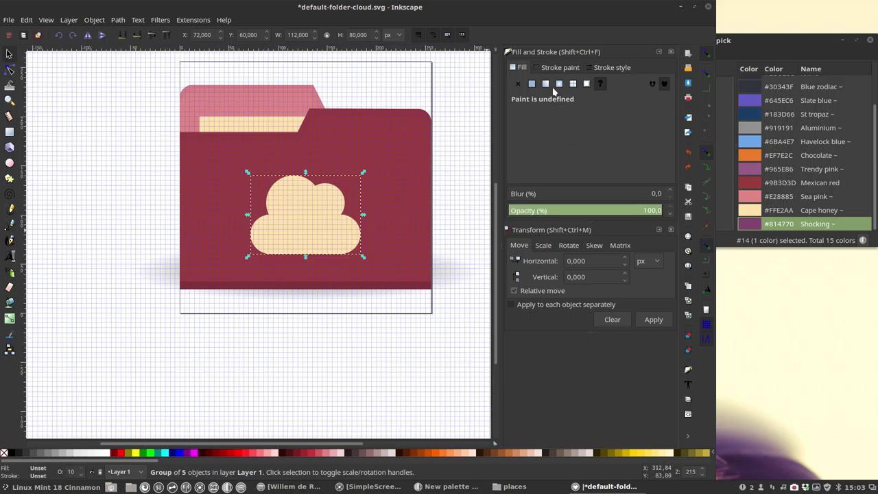
click(531, 84)
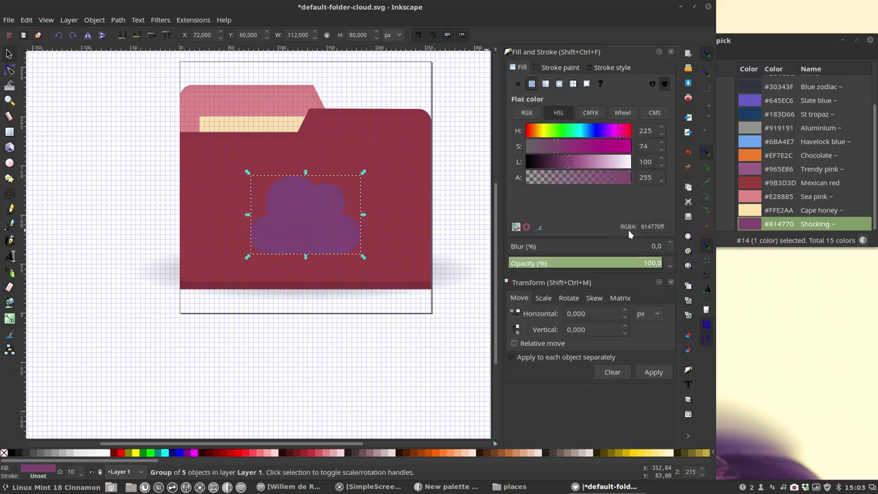
key(ctrl+z)
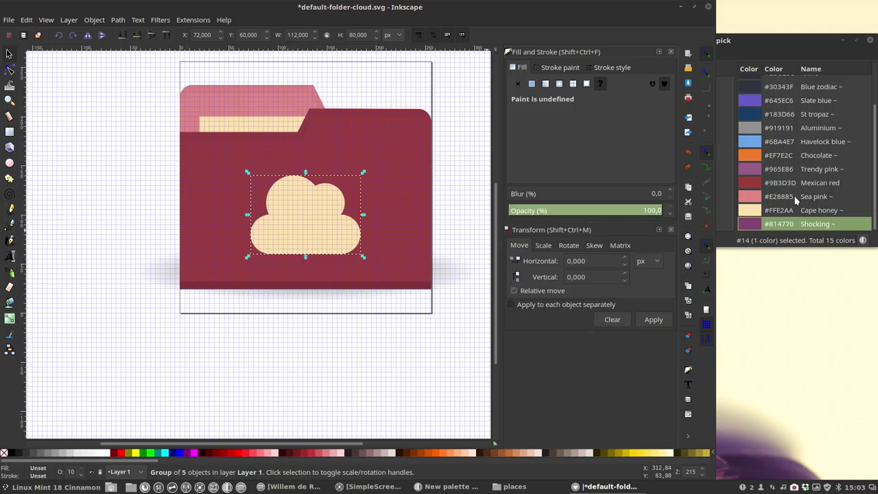
- Try Trendy pink #965E86 from the Gpick palette as the fill of the folder's back shape in Inkscape, and undo it
click(805, 173)
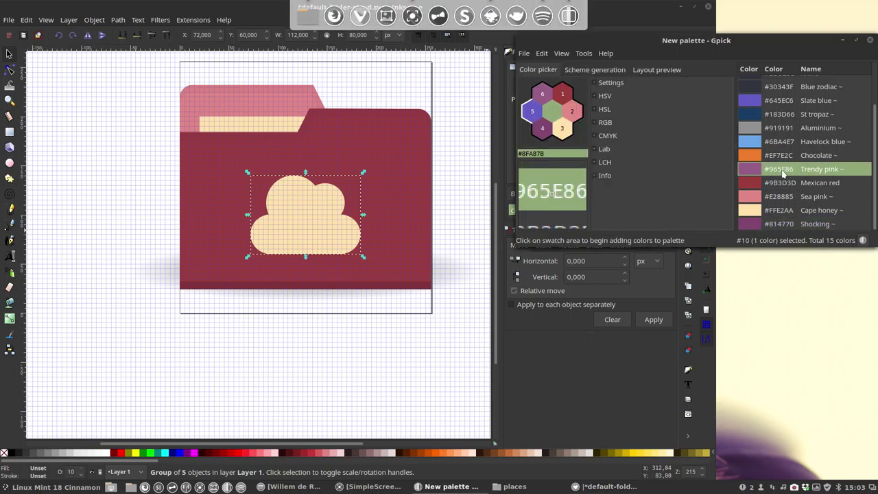
right_click(822, 180)
mouse_move(728, 175)
click(817, 173)
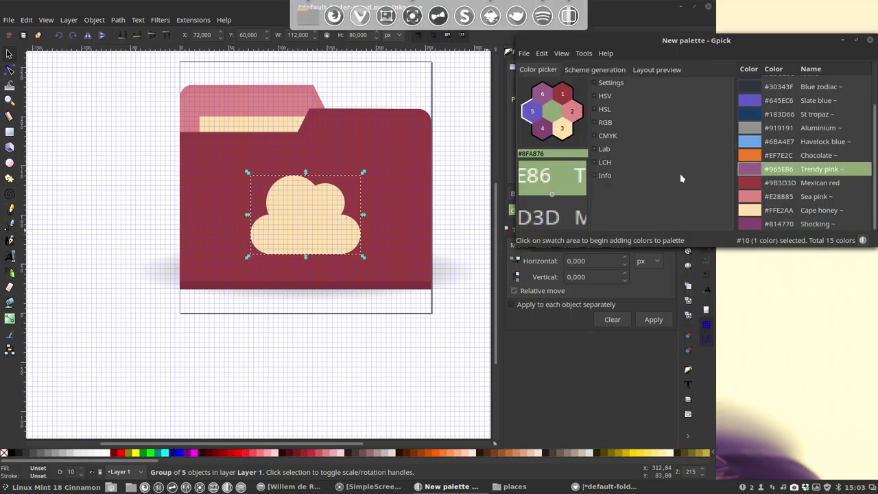
ctrl+click(300, 102)
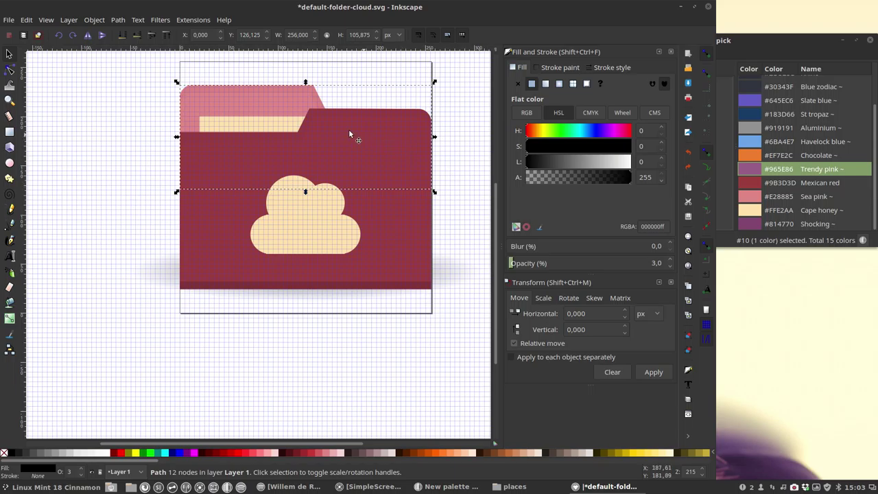
ctrl+alt+click(295, 104)
double_click(643, 226)
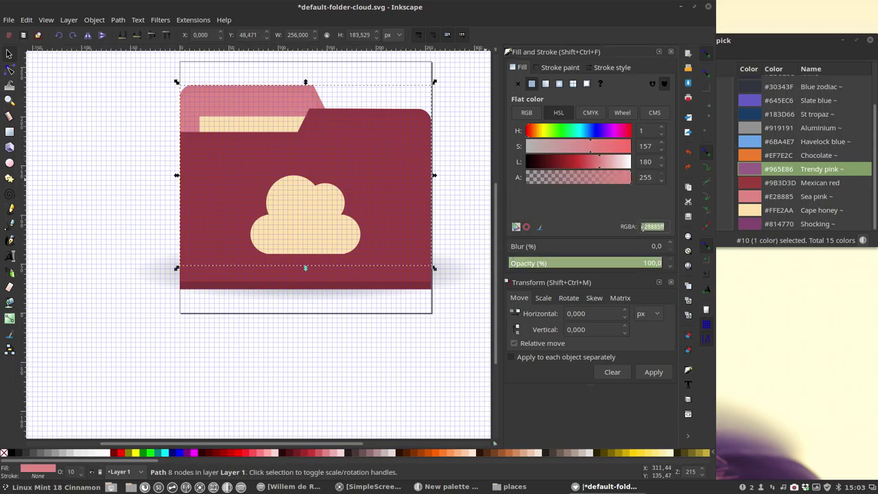
text(#965E86)
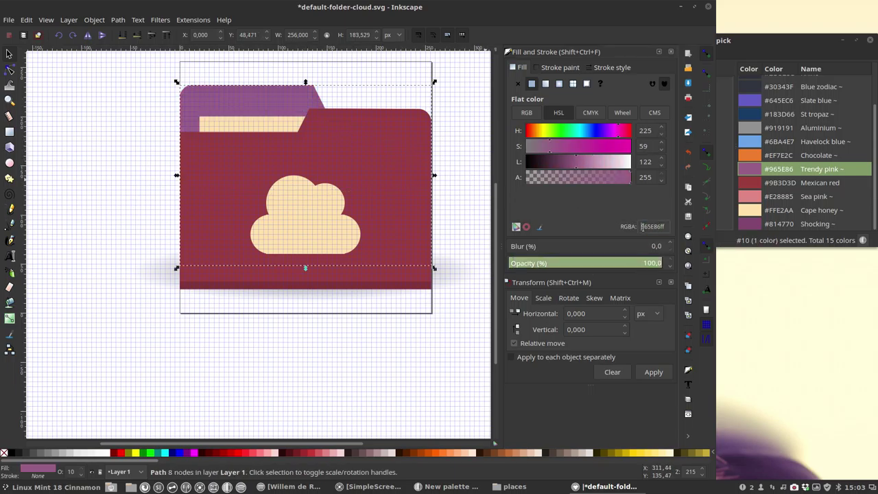
key(ctrl+z)
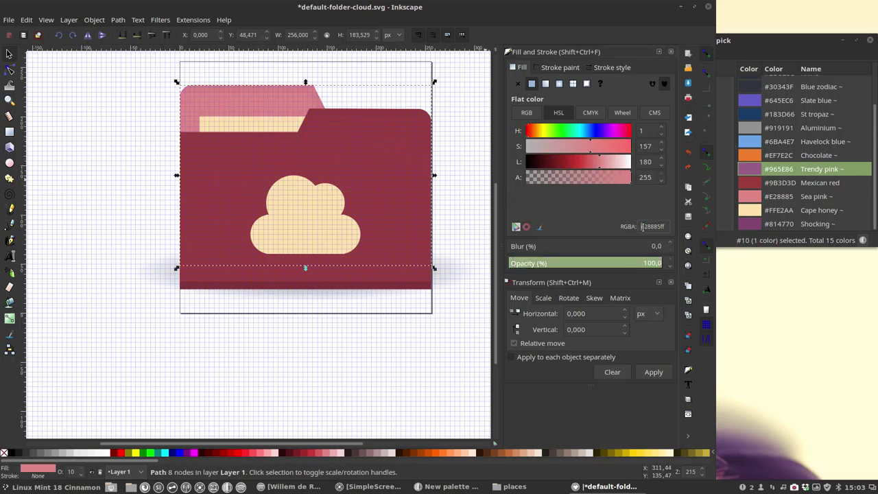
click(142, 167)
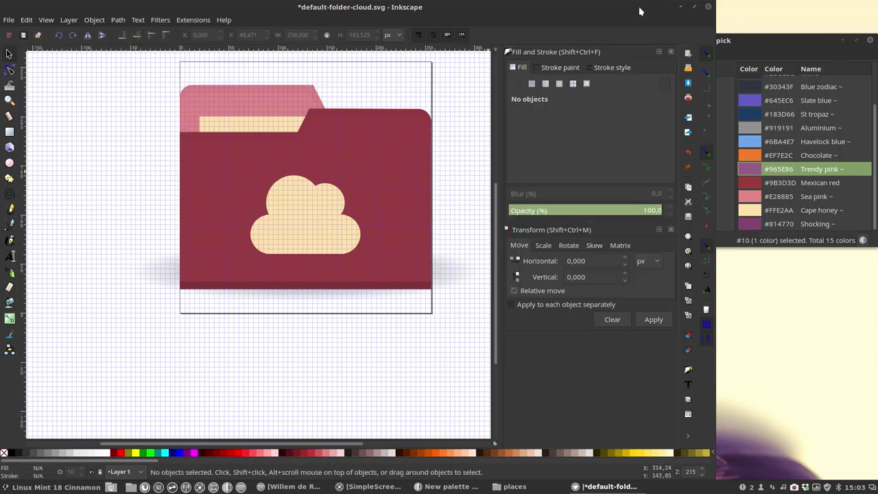
- Open mexican-simply-change-colours.sh from the Sardi Mono Numix Colora Mexican folder for display in the text editor, without running it
click(506, 487)
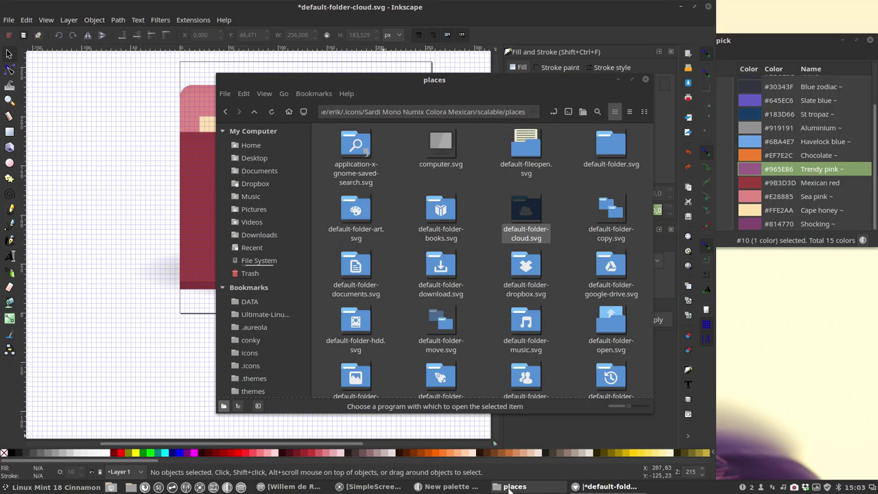
click(254, 113)
click(254, 112)
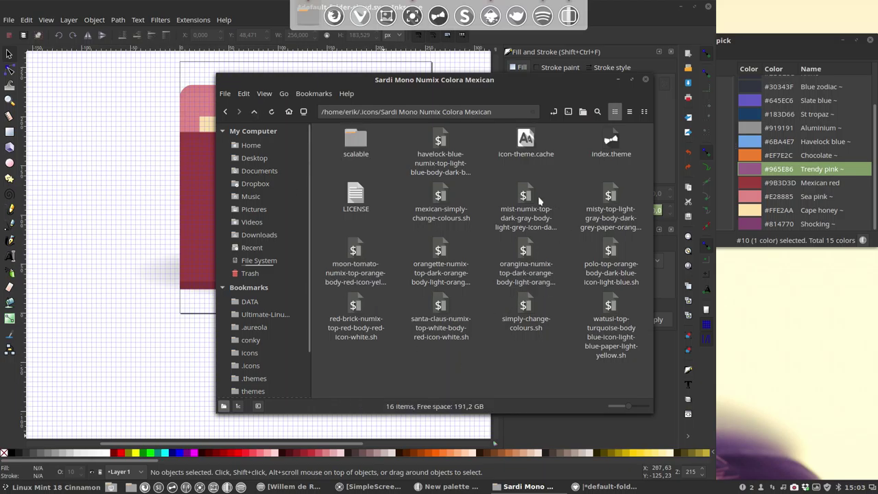
double_click(439, 195)
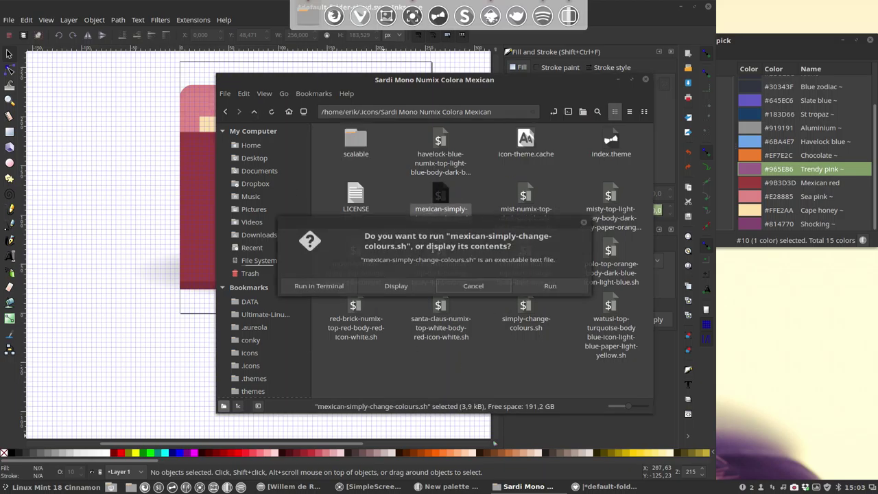
click(405, 288)
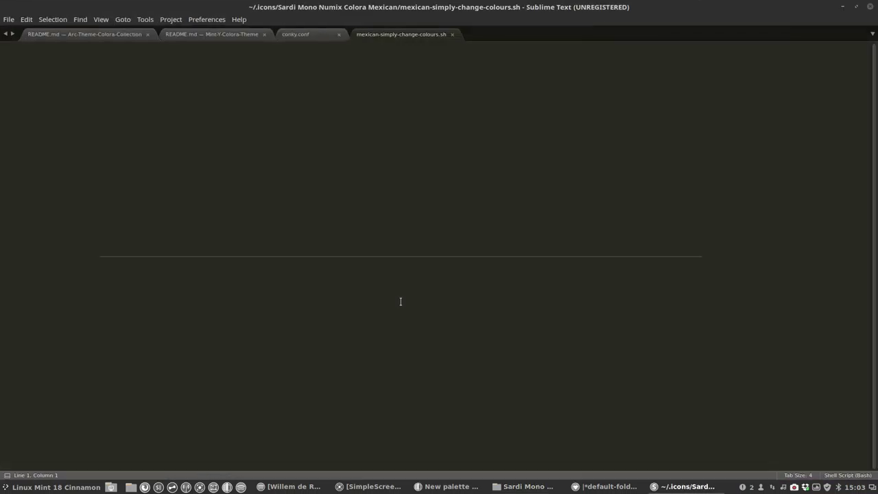
- Set newcolourtop in the script to e28885, copied from the folder back's fill in Inkscape without the alpha digits, and save
scroll(286, 315, down, 15)
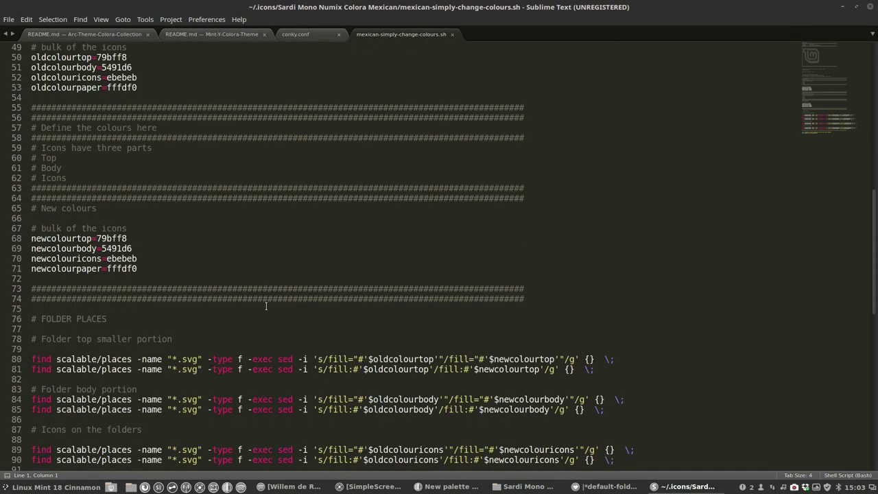
double_click(110, 208)
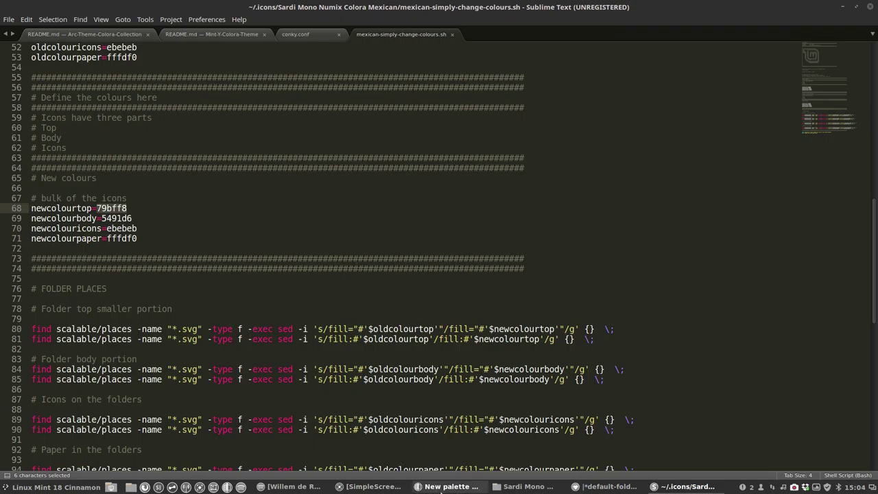
click(597, 488)
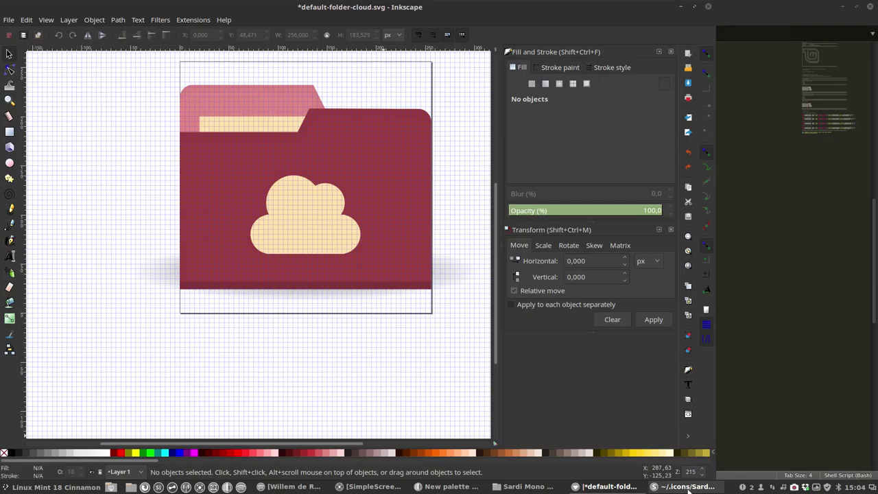
click(275, 101)
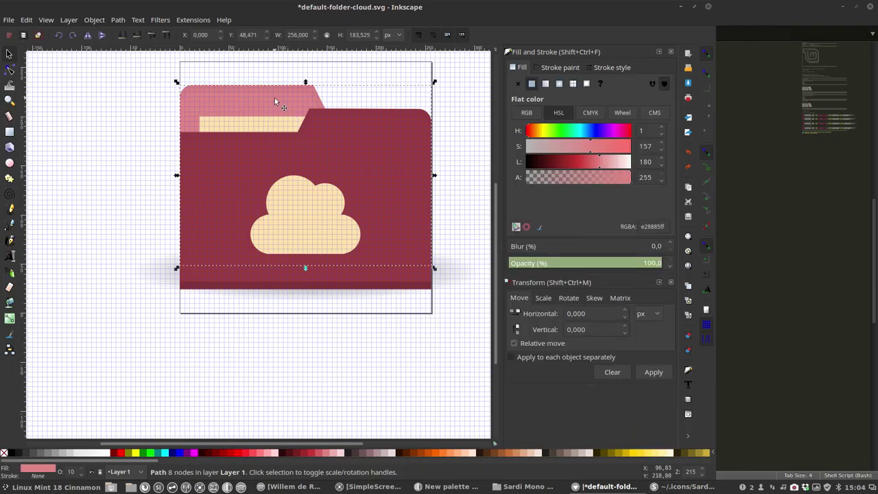
double_click(652, 227)
key(ctrl+c)
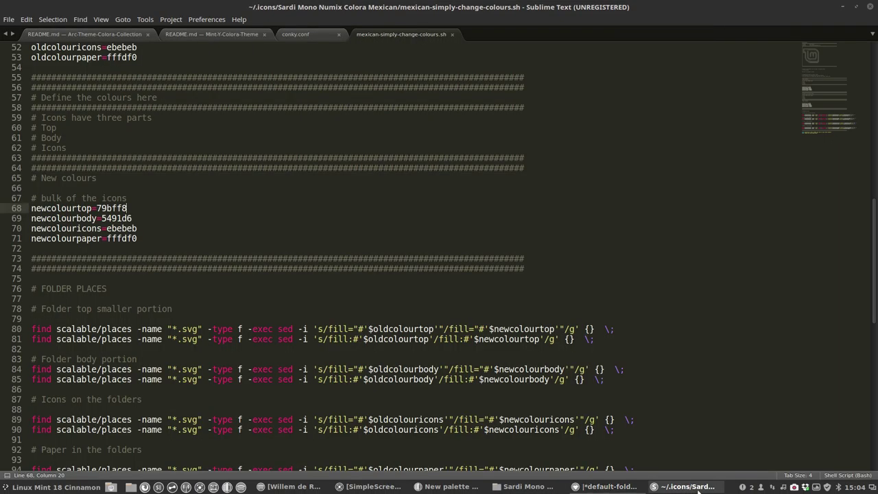
click(683, 486)
double_click(118, 208)
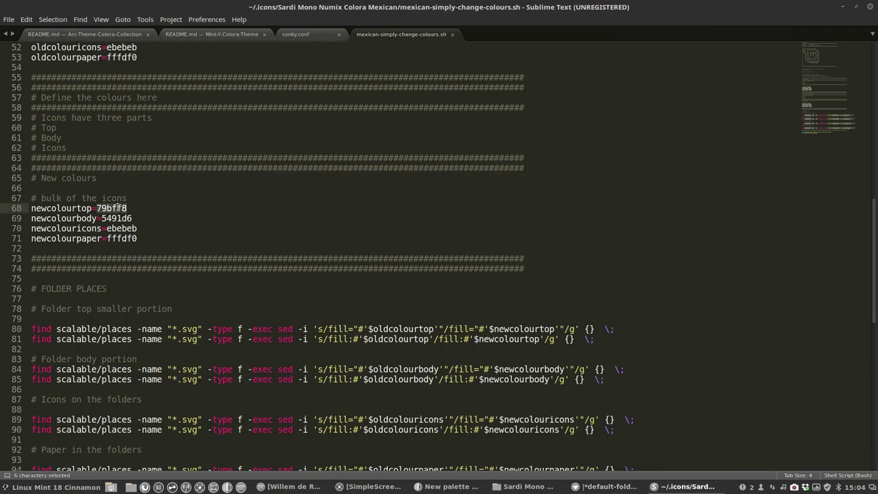
key(ctrl+v)
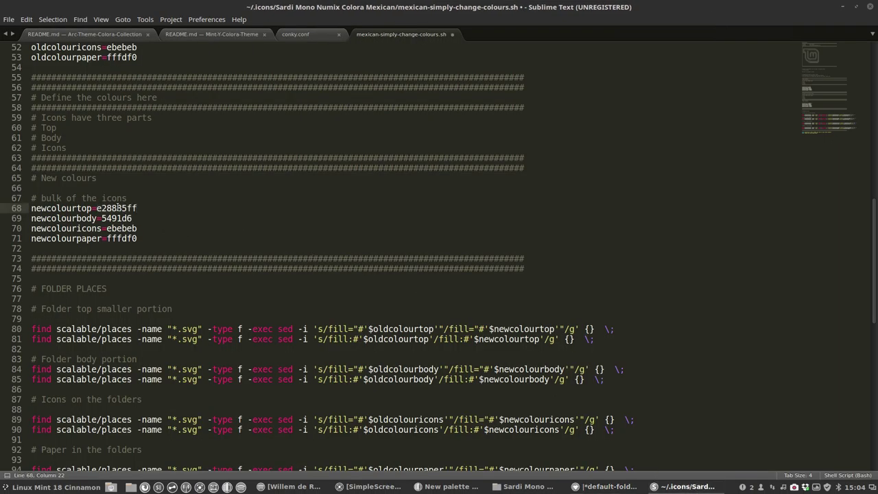
key(BackSpace)
key(BackSpace)
key(ctrl+s)
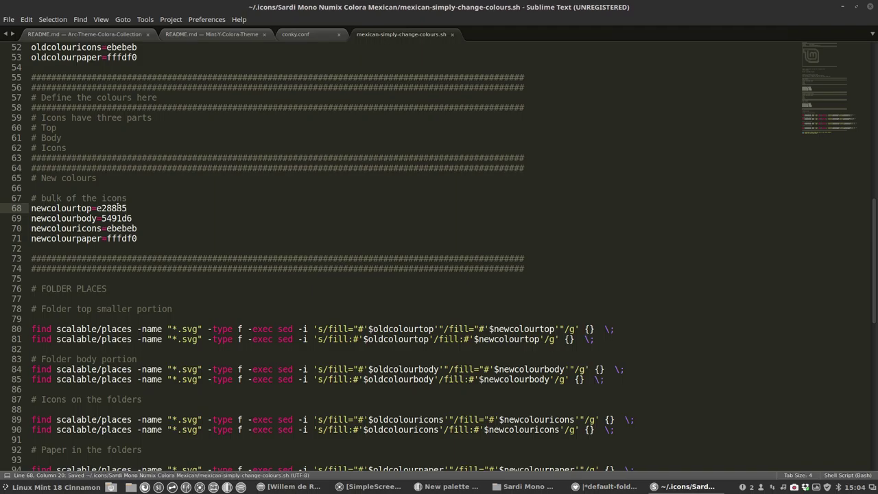
- Set newcolourbody in the script to 9b3d3d, copied from the folder front's fill in Inkscape without the alpha digits, and save
click(592, 487)
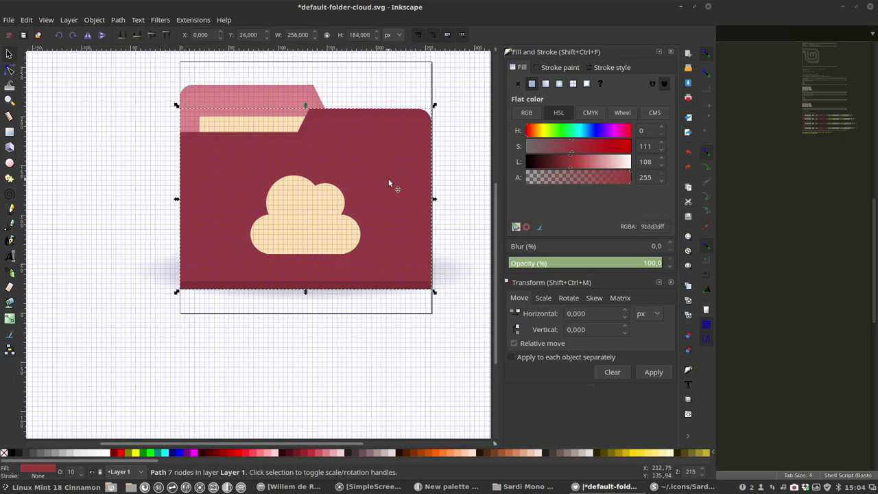
double_click(650, 226)
key(ctrl+c)
click(684, 486)
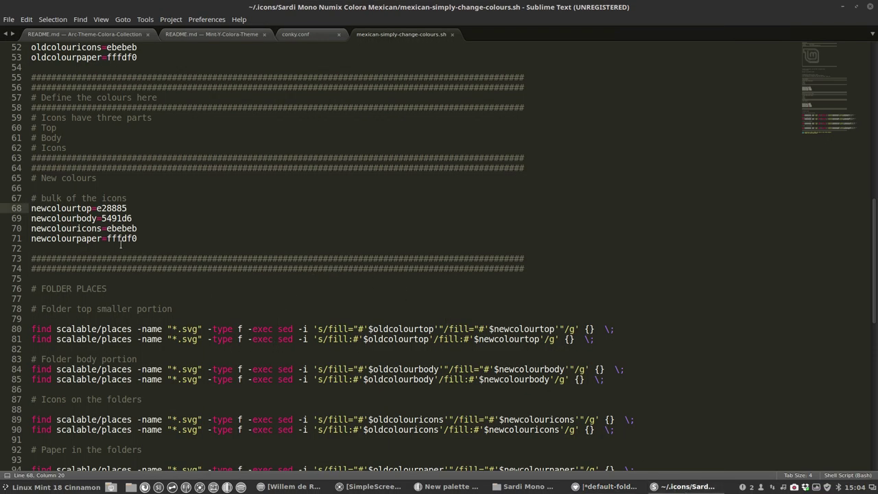
double_click(114, 217)
key(ctrl+v)
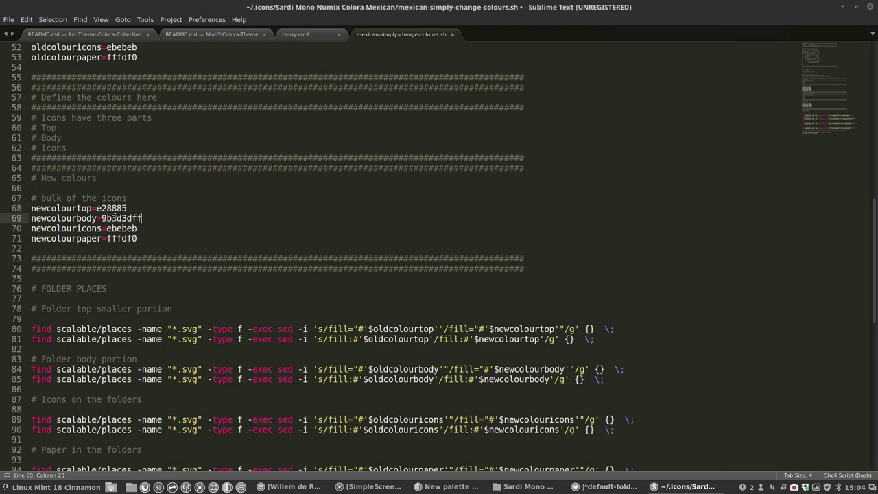
key(ctrl+s)
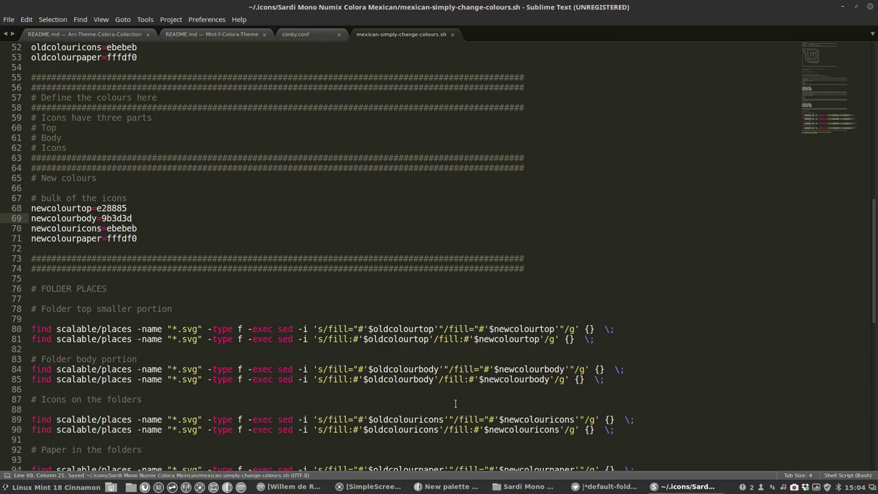
- Copy Cape honey #FFE2AA from the Gpick palette and set newcolouricons in the script to FFE2AA, without the hash sign
mouse_move(685, 490)
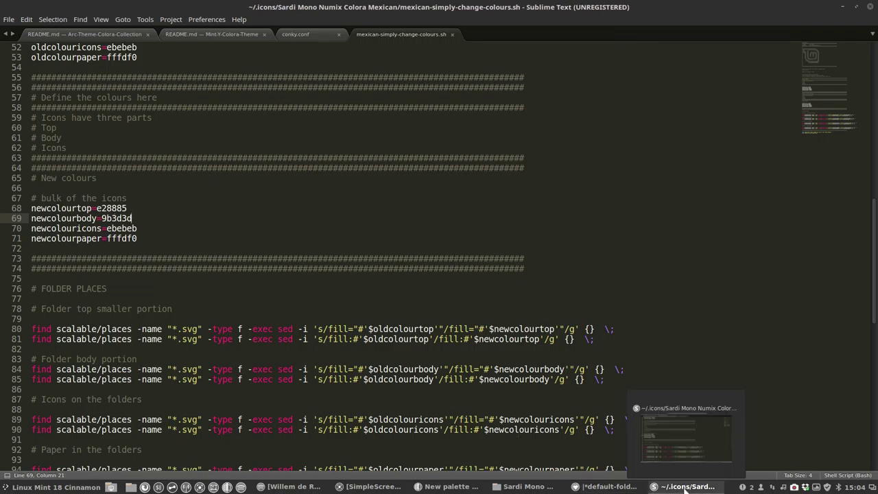
click(684, 490)
click(334, 220)
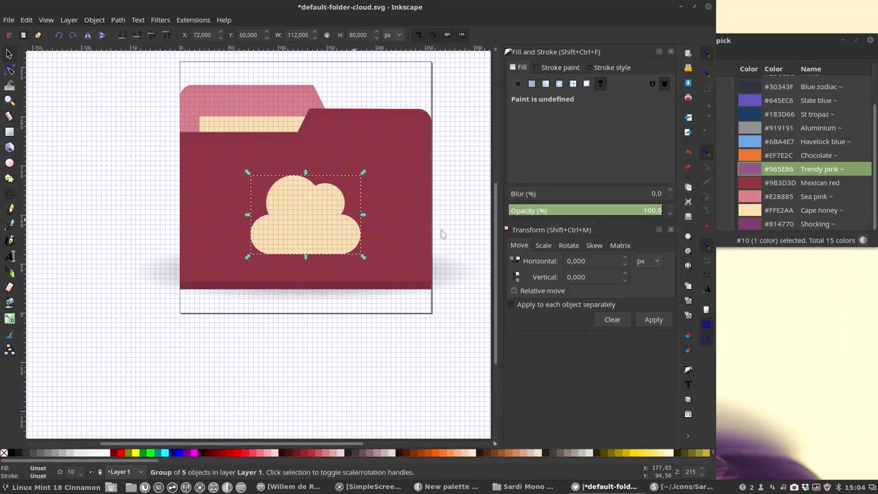
click(774, 212)
right_click(774, 212)
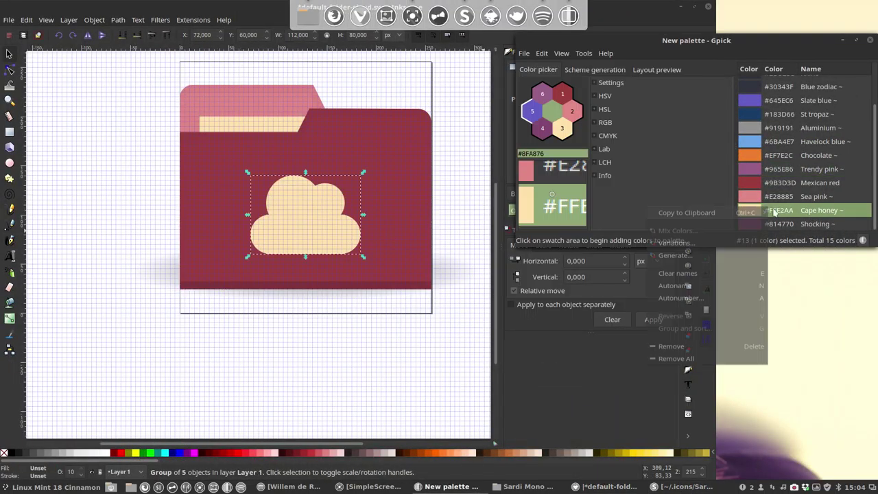
click(754, 213)
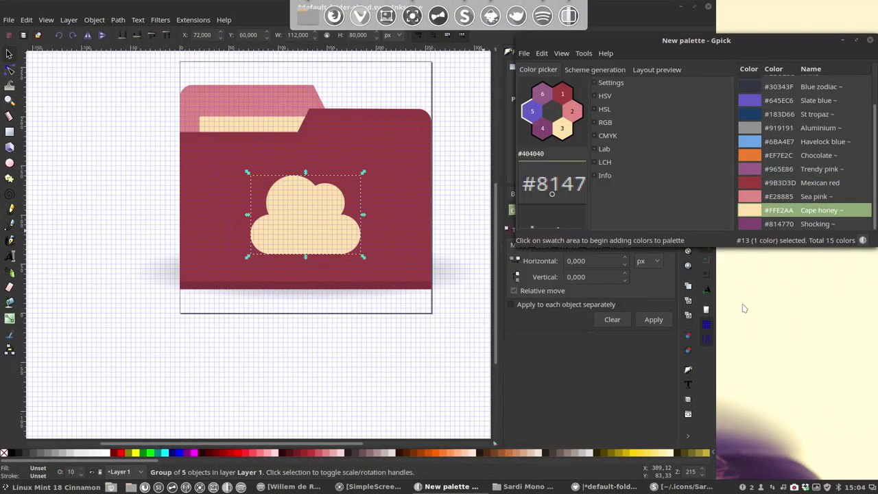
click(669, 488)
double_click(123, 228)
text(#FFE2AA)
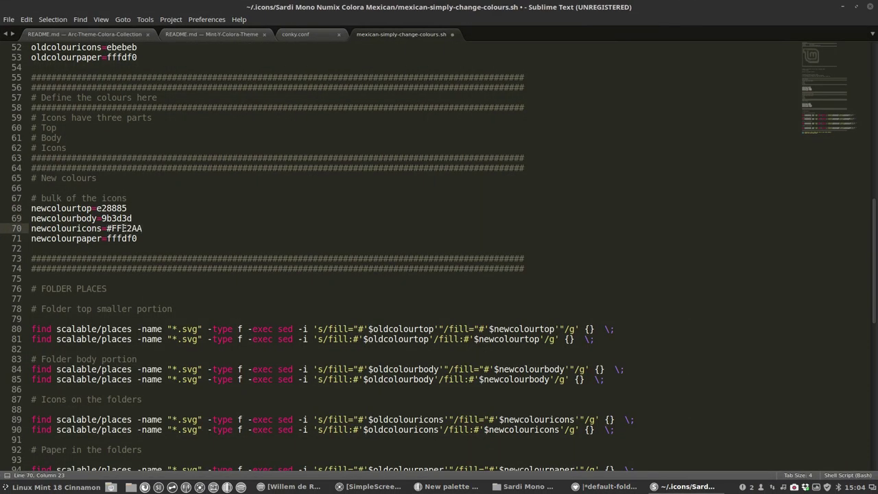
key(BackSpace)
- Set newcolourpaper in the script to FFE2AA, without the hash sign, and save the script
click(670, 487)
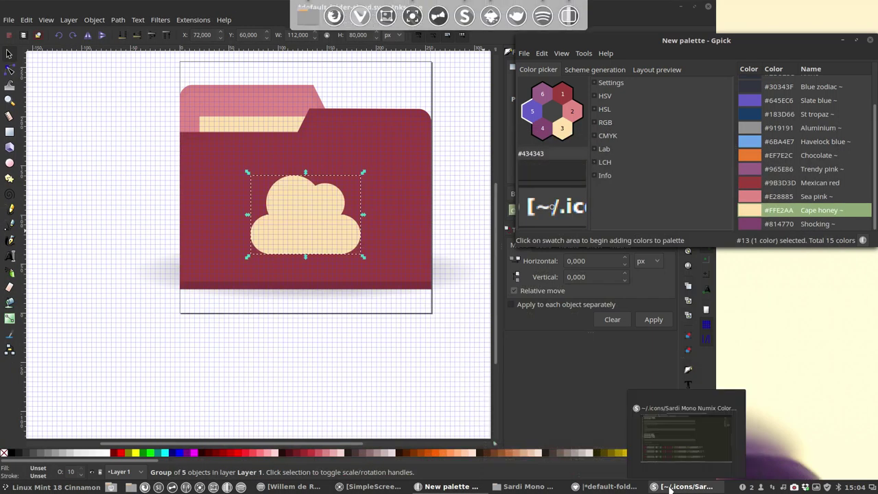
click(670, 487)
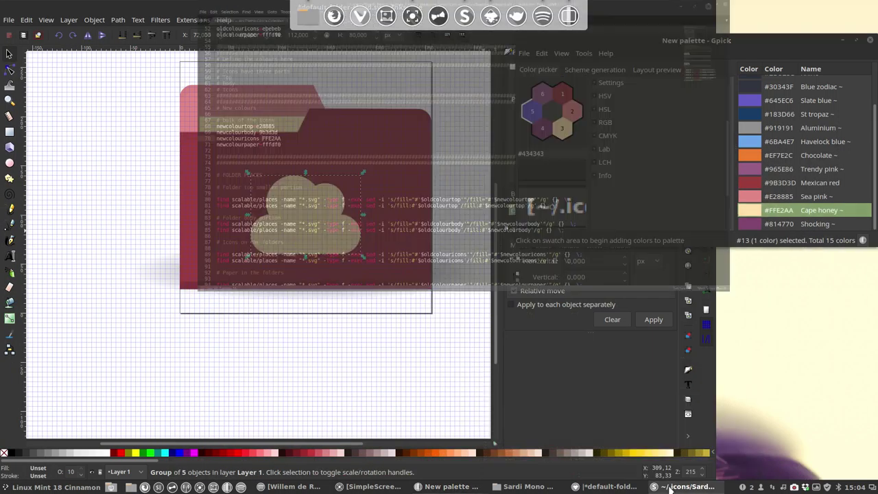
double_click(129, 238)
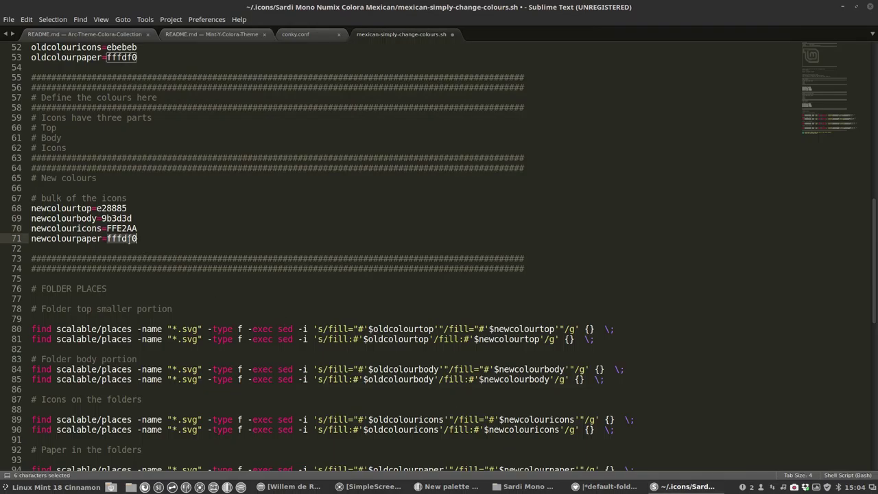
text(#FFE2AA)
key(BackSpace)
key(ctrl+s)
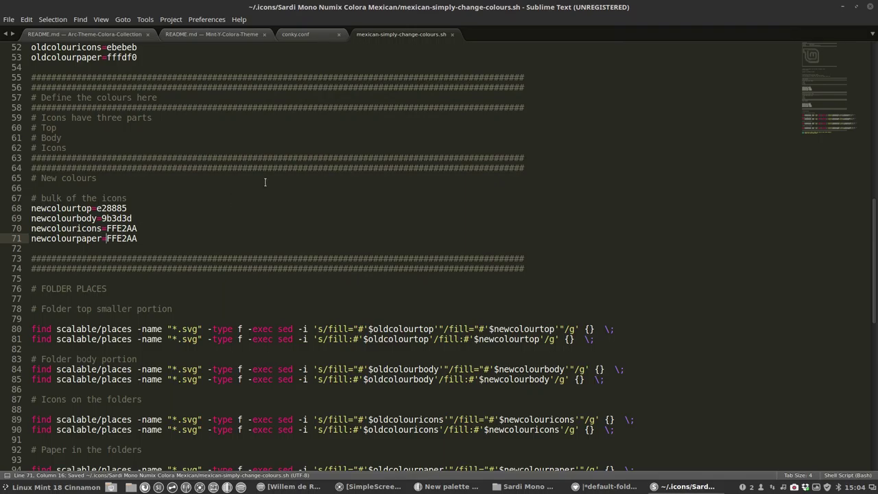
- Tile the script's editor window to half the screen beside the Gpick palette and place the cursor in the newcolourtop value
click(308, 15)
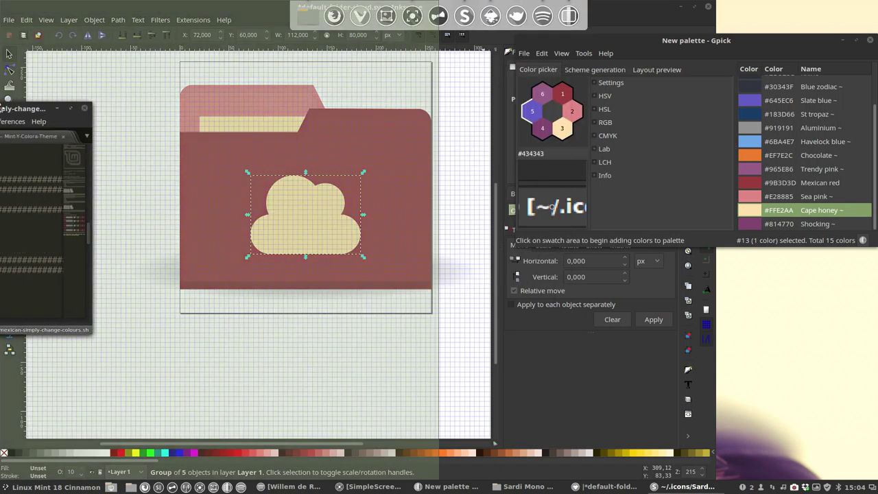
click(307, 15)
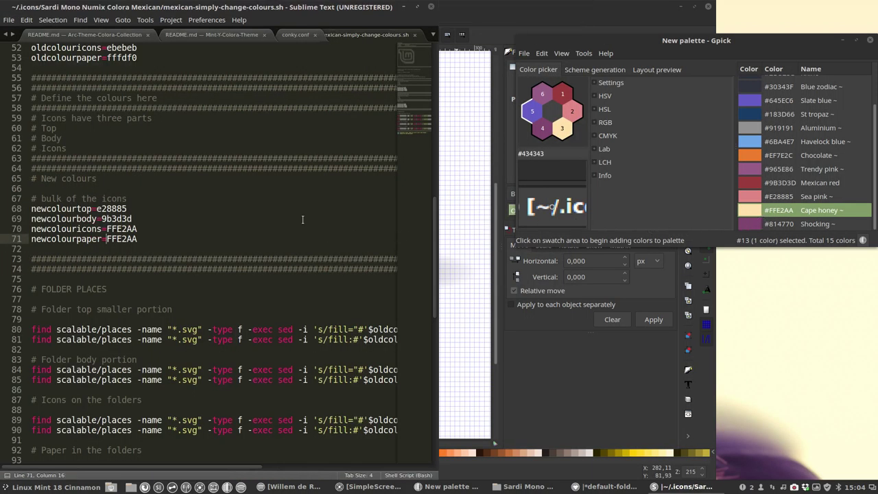
click(115, 209)
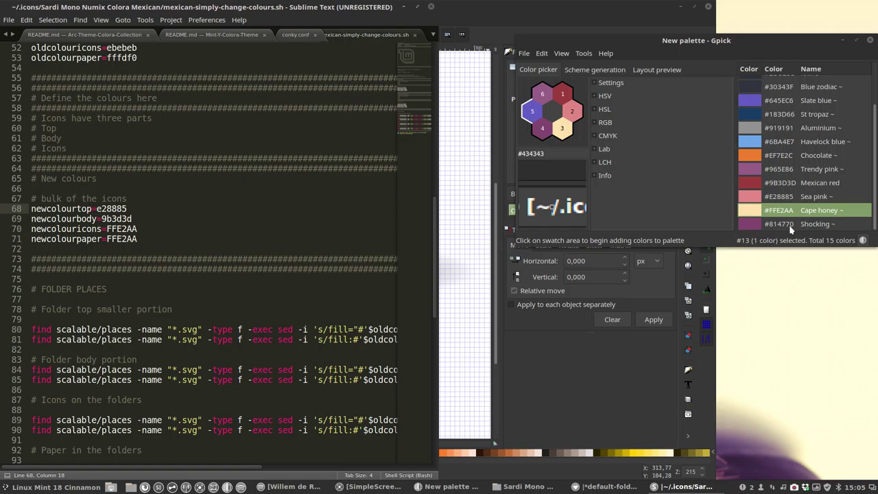
- Compare the Mexican red, Sea pink and Cape honey swatches in the Gpick palette with the new colour values in the script
click(794, 184)
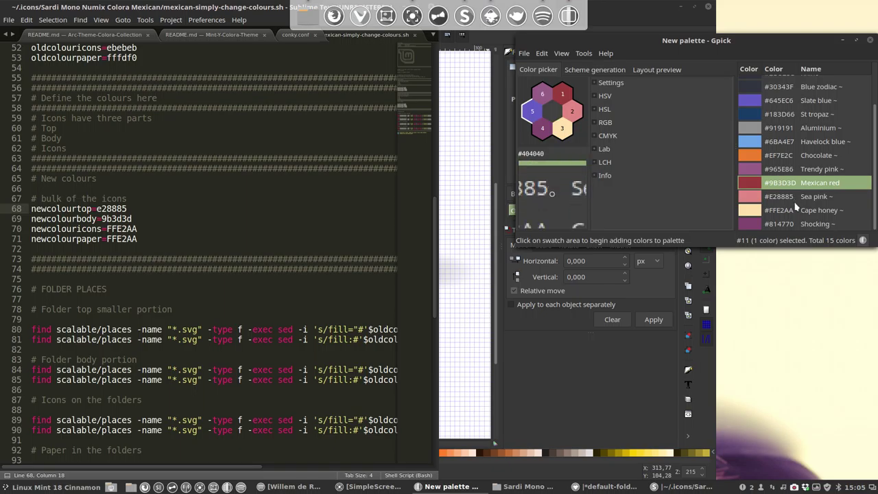
click(793, 197)
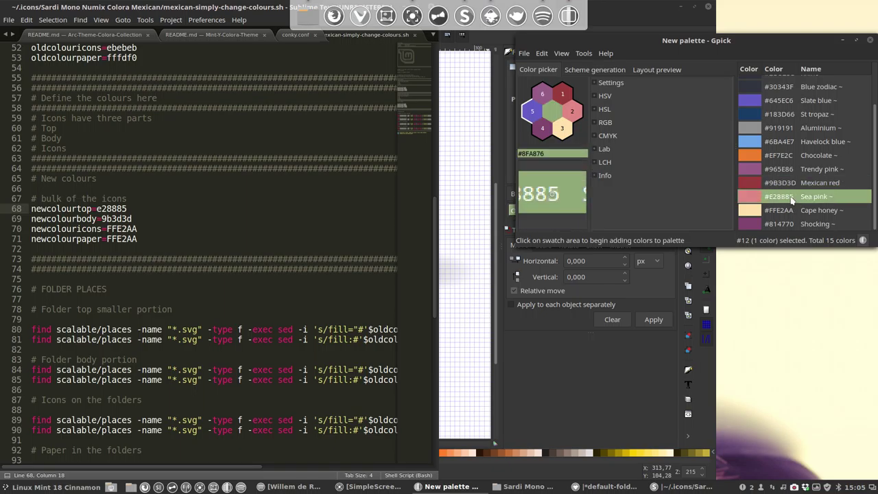
click(792, 210)
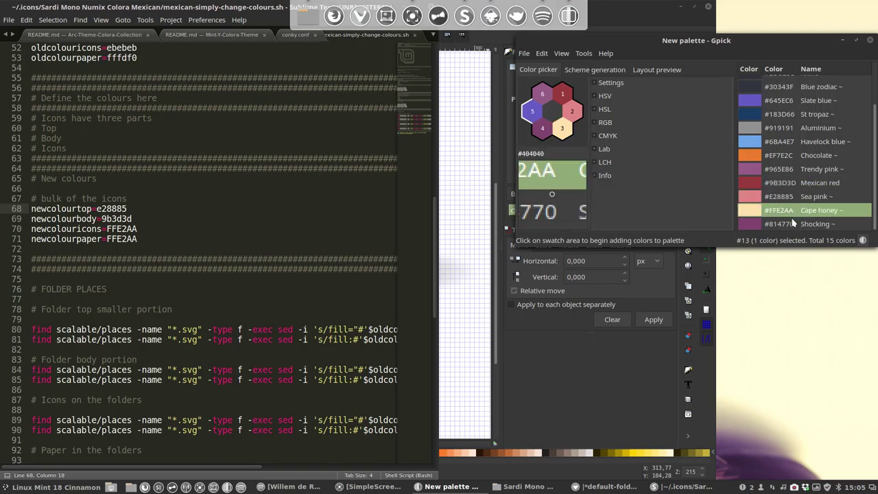
click(368, 227)
- Close Gpick, close Inkscape without saving default-folder-cloud.svg, and close the script editor
click(870, 40)
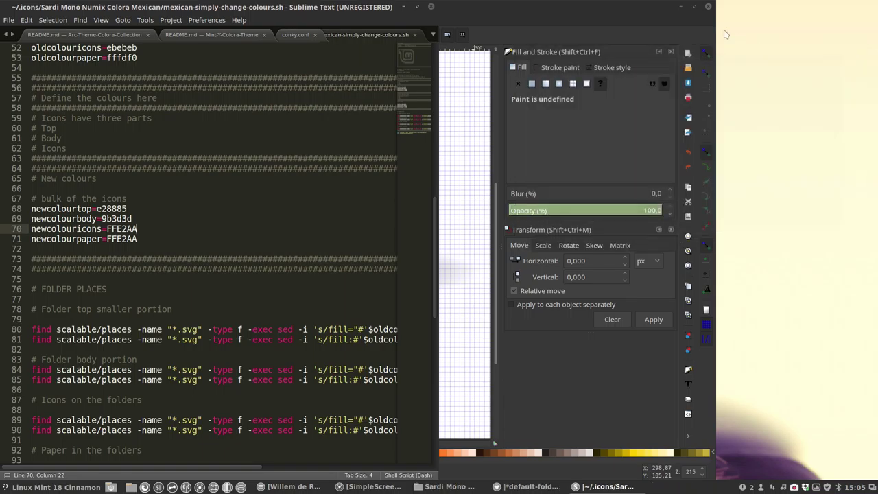
click(711, 9)
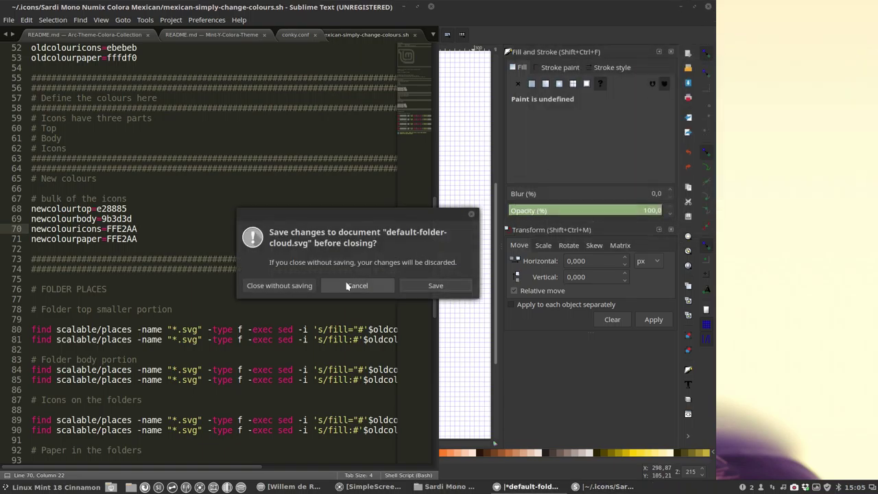
click(294, 285)
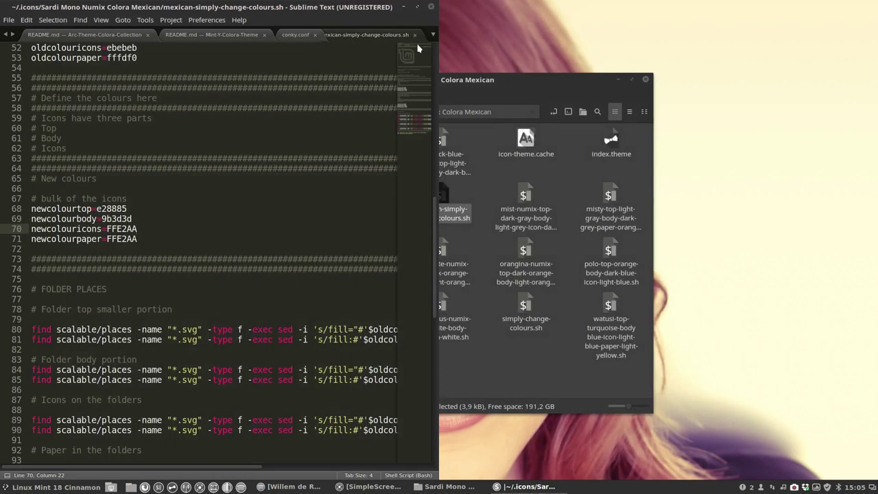
click(431, 6)
- Select mexican-simply-change-colours.sh in the file manager, open a terminal in its folder and begin the command with ./
click(473, 198)
click(441, 198)
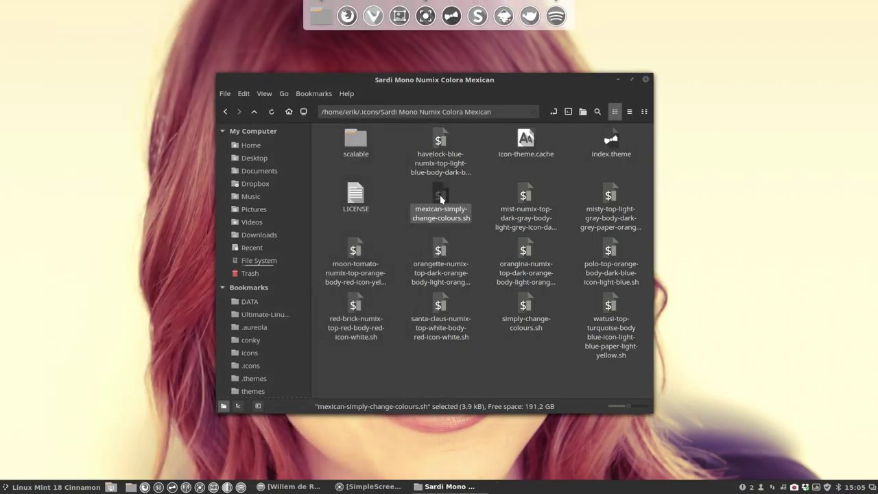
click(568, 111)
text(./)
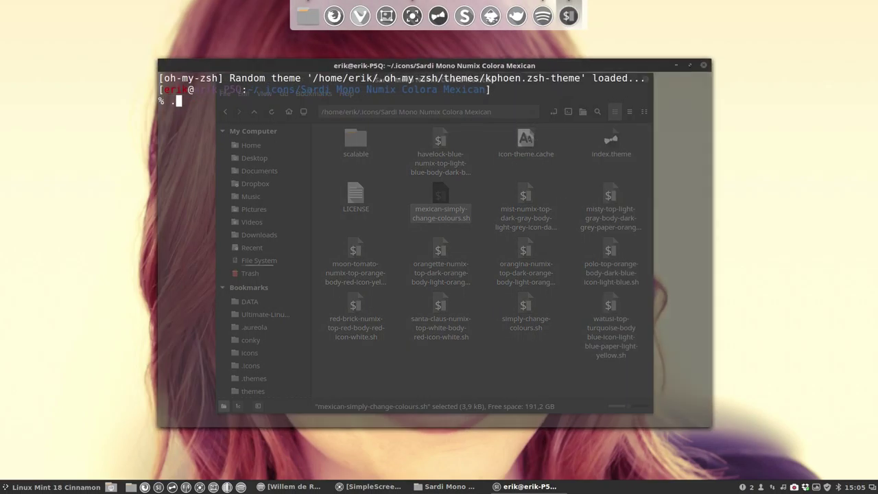
text(simpl)
key(Tab)
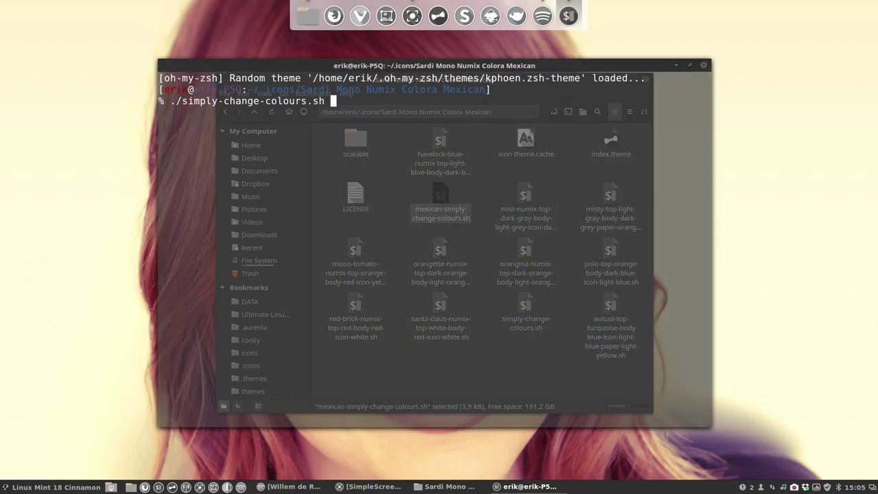
key(BackSpace)
key(BackSpace)
key(BackSpace)
key(BackSpace)
key(BackSpace)
key(BackSpace)
key(BackSpace)
key(BackSpace)
key(BackSpace)
key(BackSpace)
key(BackSpace)
key(BackSpace)
key(BackSpace)
key(BackSpace)
key(BackSpace)
key(BackSpace)
key(BackSpace)
key(BackSpace)
key(BackSpace)
key(BackSpace)
key(BackSpace)
key(BackSpace)
key(BackSpace)
- Complete the command as ./mexican-simply-change-colours.sh and run it to recolour the icons
text(me)
key(Tab)
key(Return)
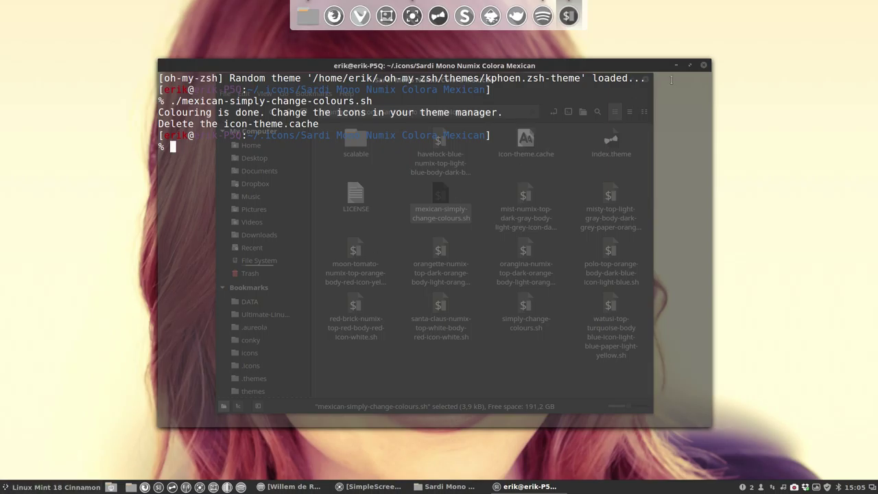
- Close the terminal and move the file manager window aside to free space on the desktop
click(69, 487)
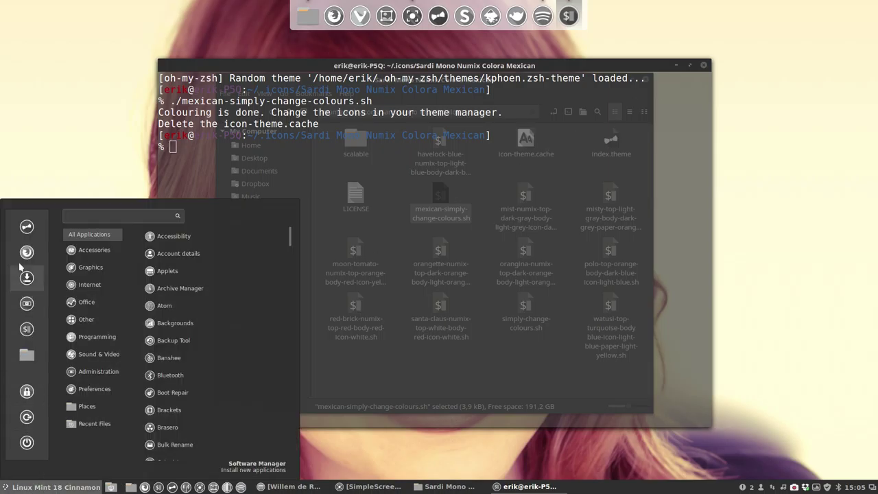
key(Escape)
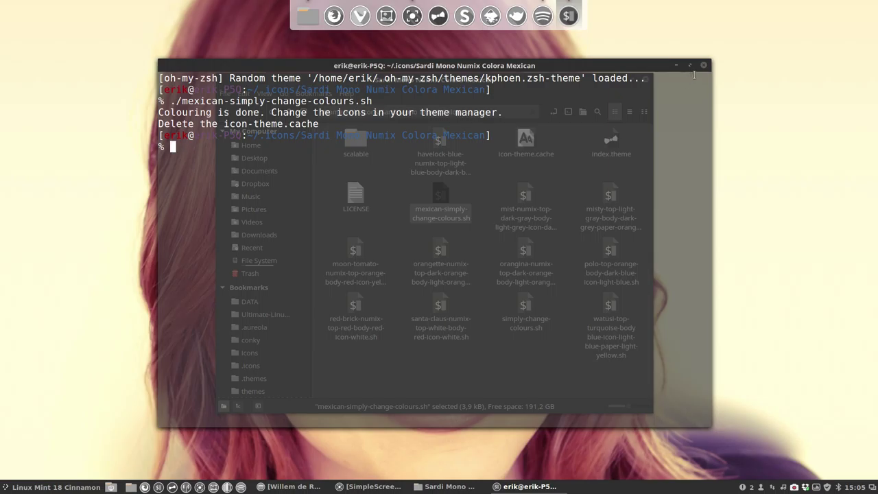
click(704, 68)
drag(457, 85, 686, 79)
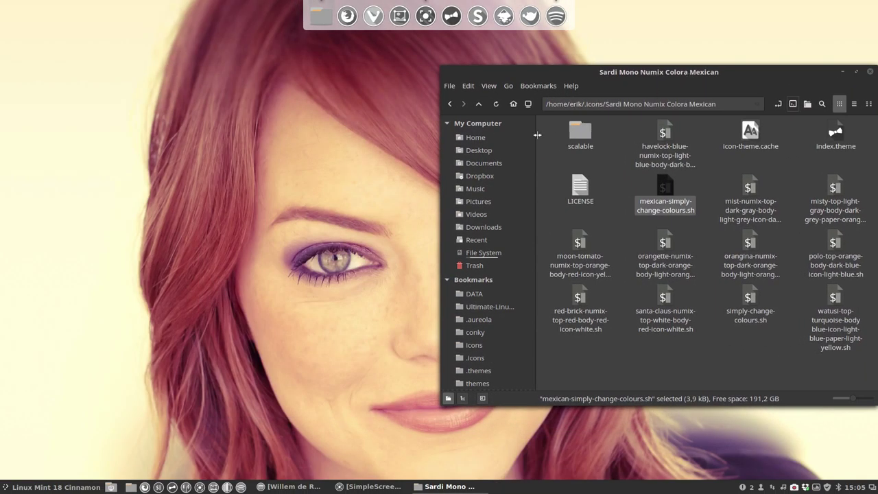
- Apply Sardi Mono Numix Colora Mexican as the icon theme in the Themes settings and close them
click(551, 220)
click(819, 333)
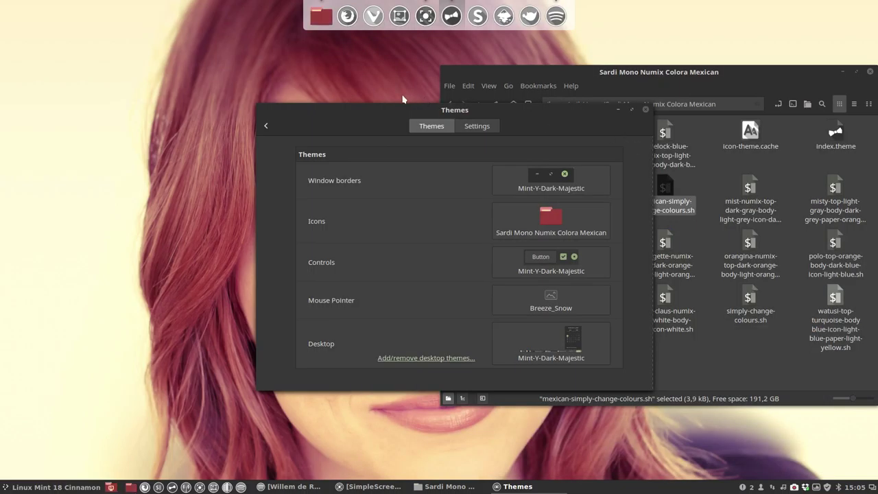
key(alt+F4)
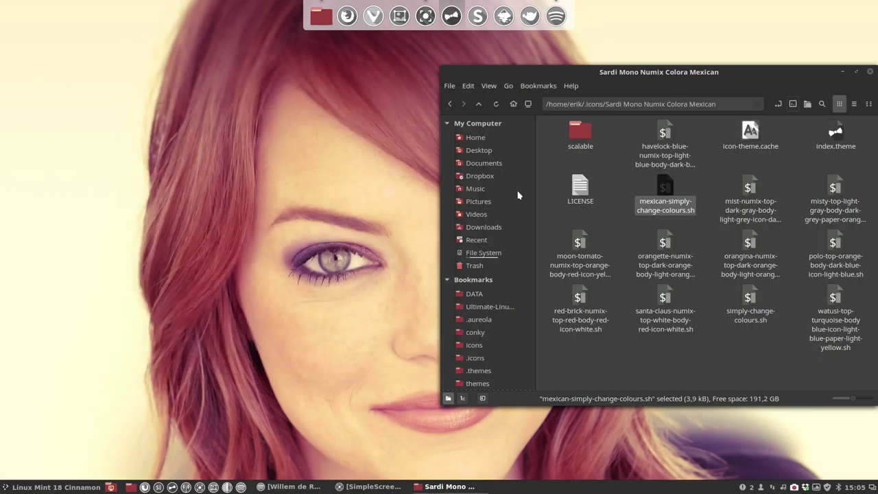
- Open the Home folder, centre its window, and examine the recoloured folder icons there and under Places in the application menu
click(476, 137)
drag(669, 72, 501, 103)
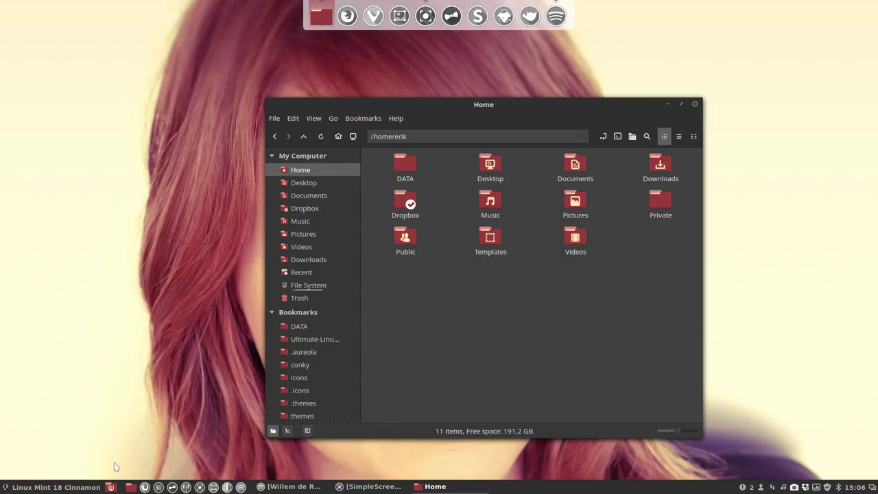
click(51, 487)
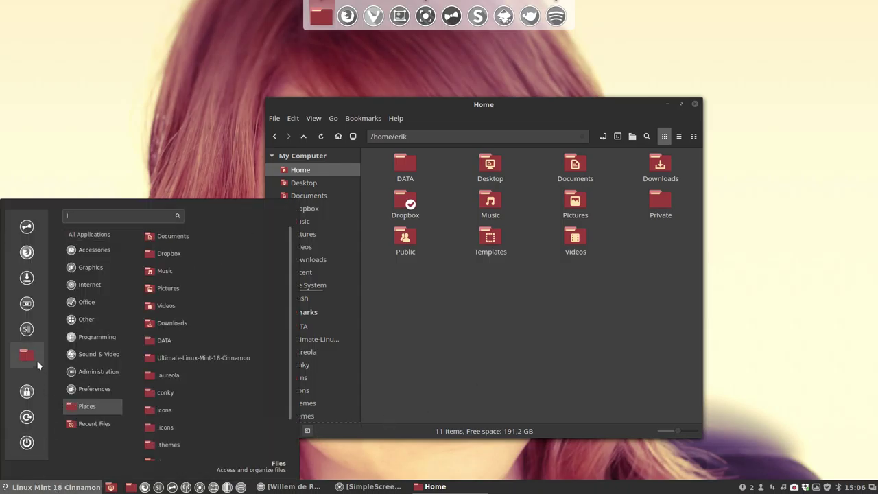
mouse_move(88, 406)
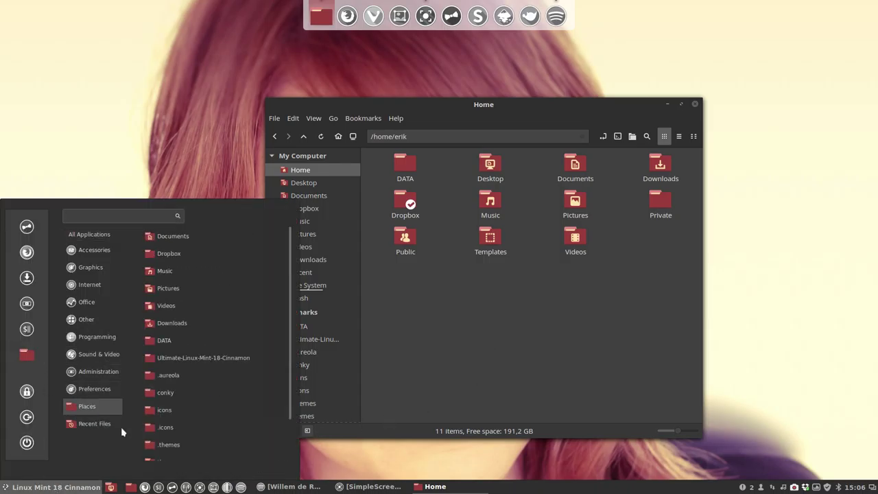
click(315, 428)
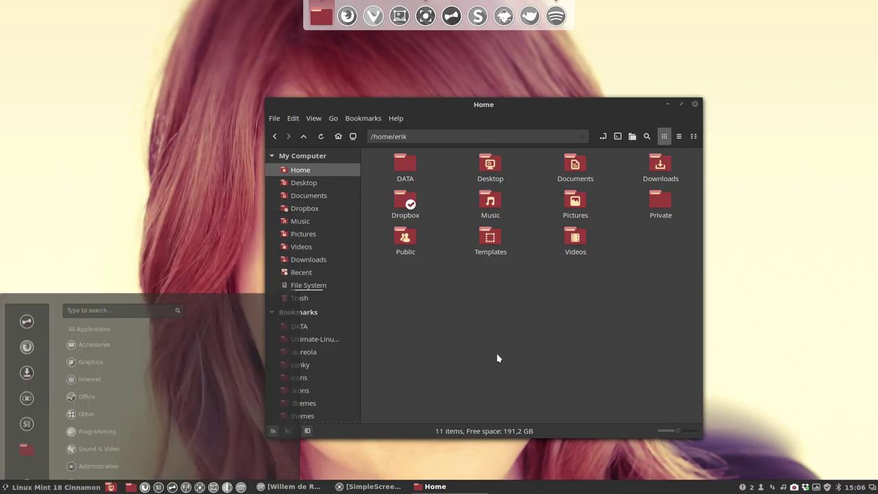
click(795, 488)
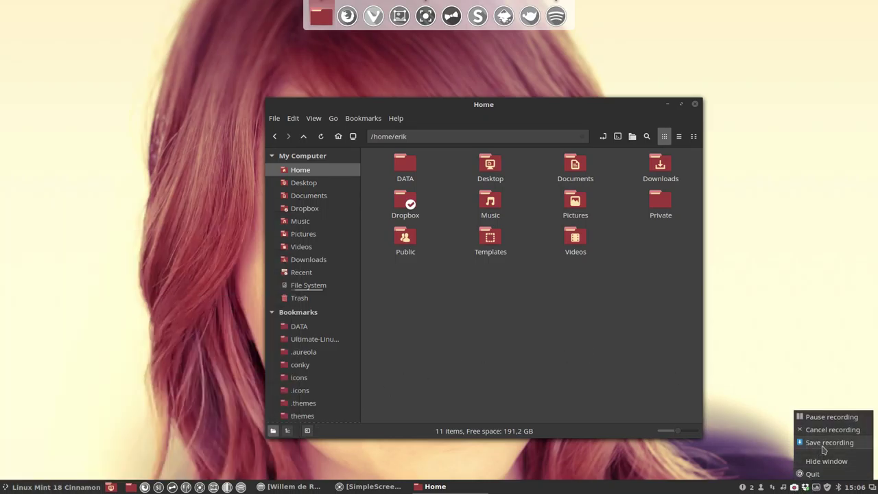